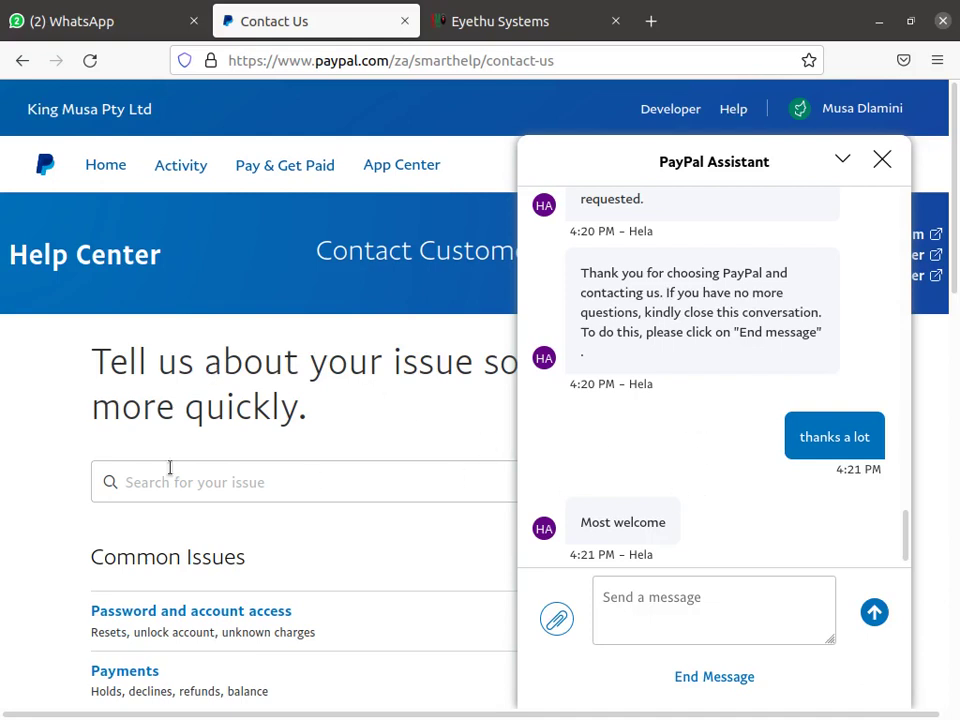
- Open paypal.com in a new browser tab
scroll(223, 418, down, 5)
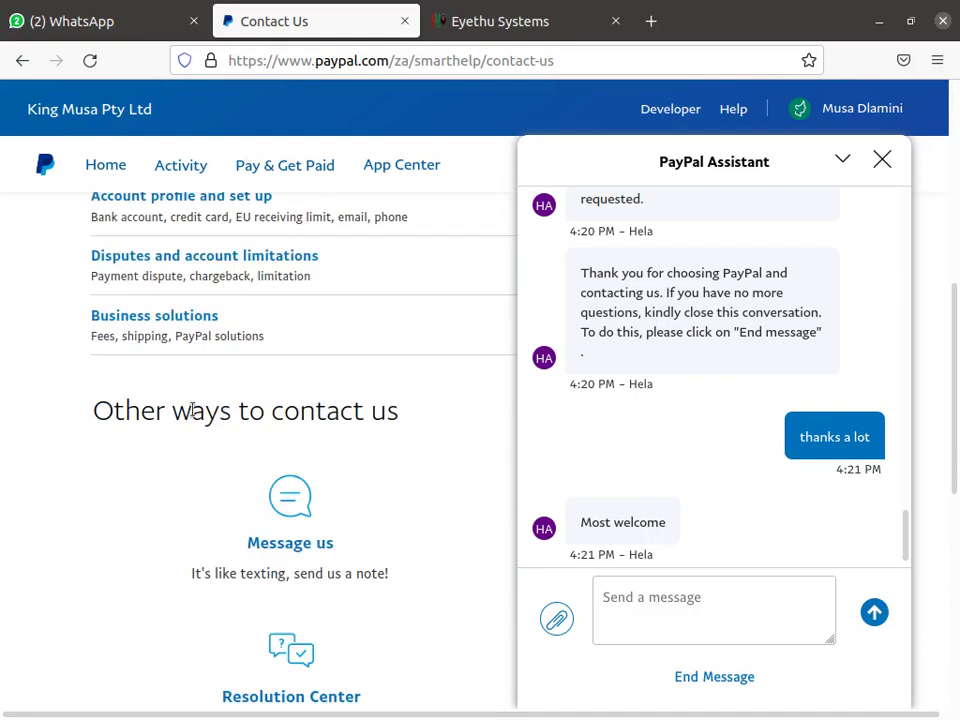
scroll(190, 415, down, 6)
scroll(197, 429, up, 7)
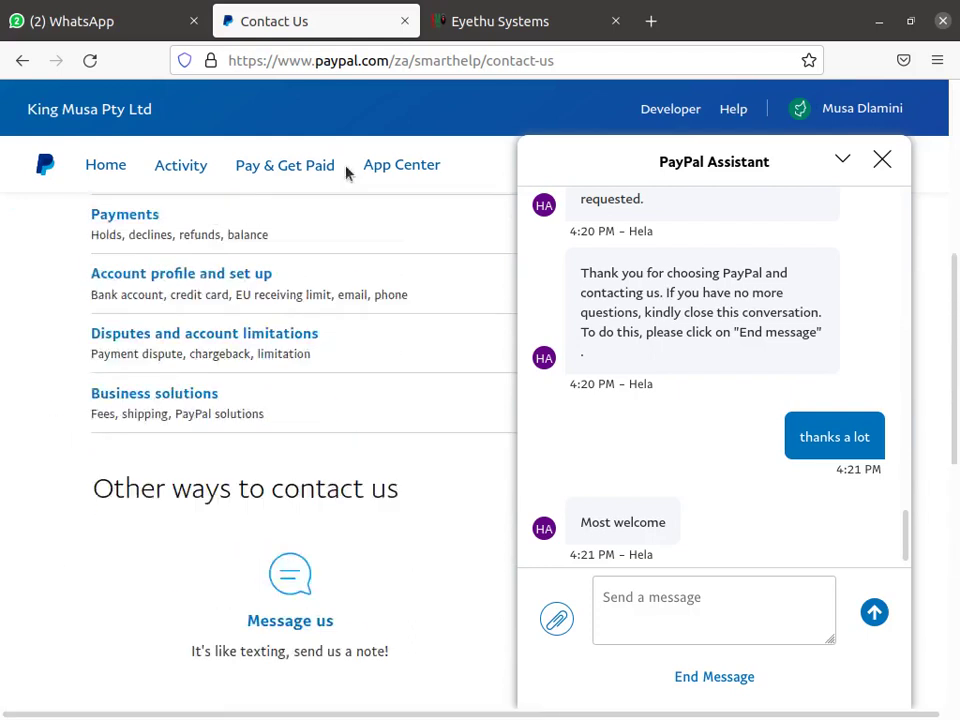
click(525, 20)
click(649, 21)
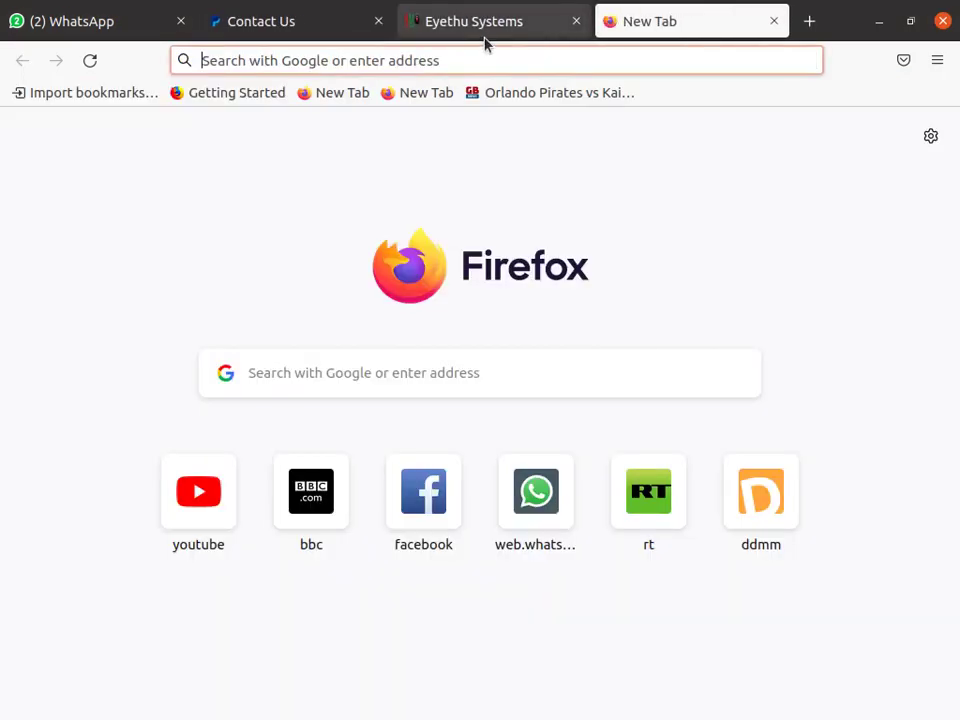
text(paypal.com/)
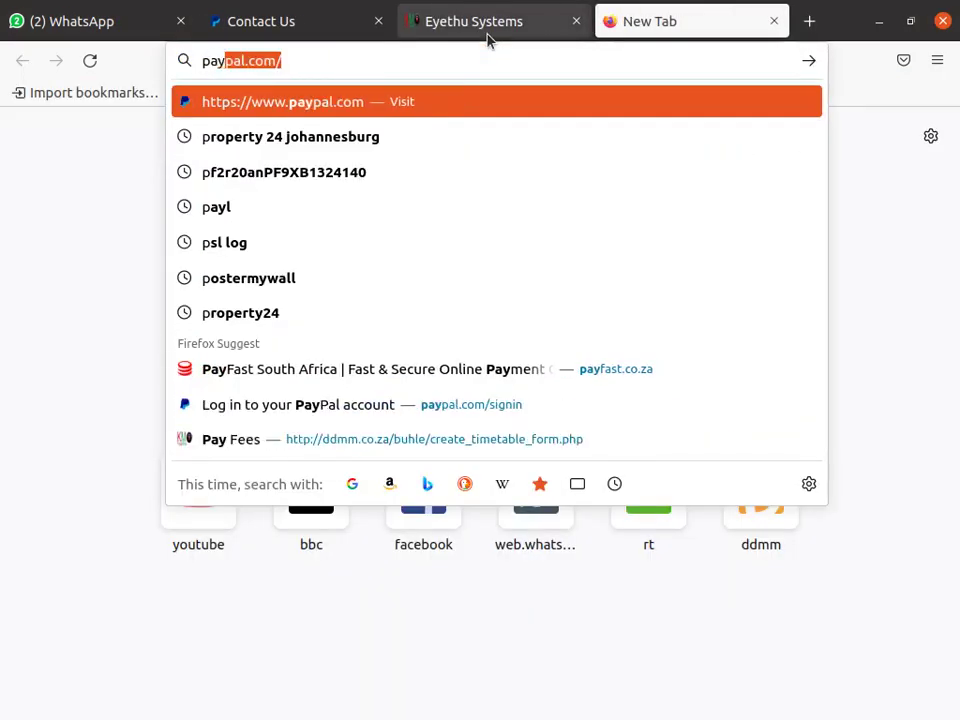
key(Return)
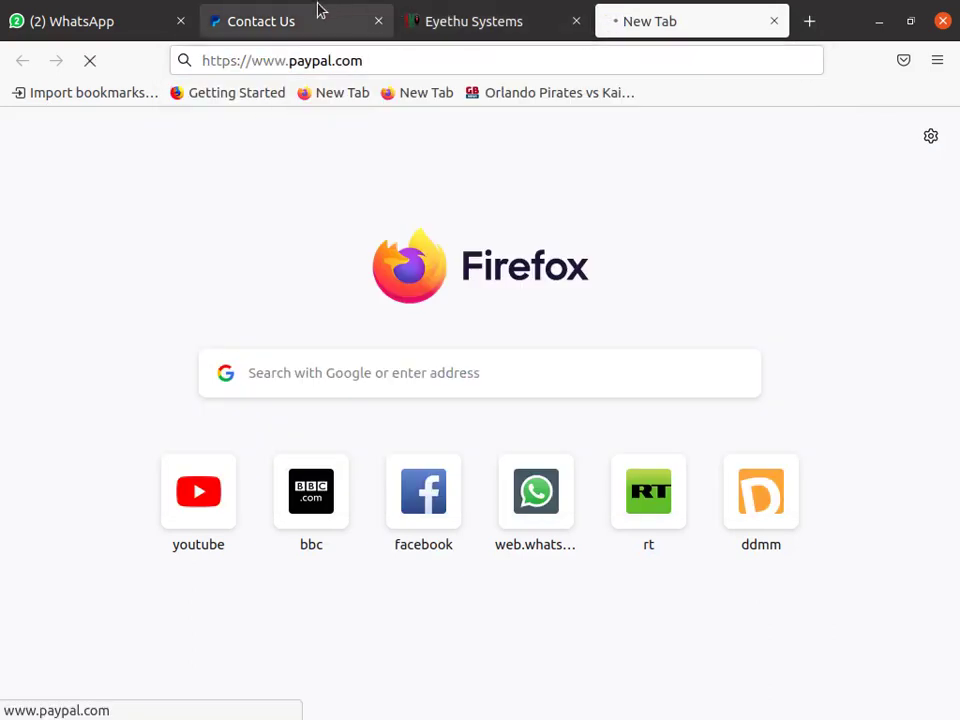
- Return to the Contact Us page and read through the PayPal Assistant conversation about changing the account to personal
click(315, 14)
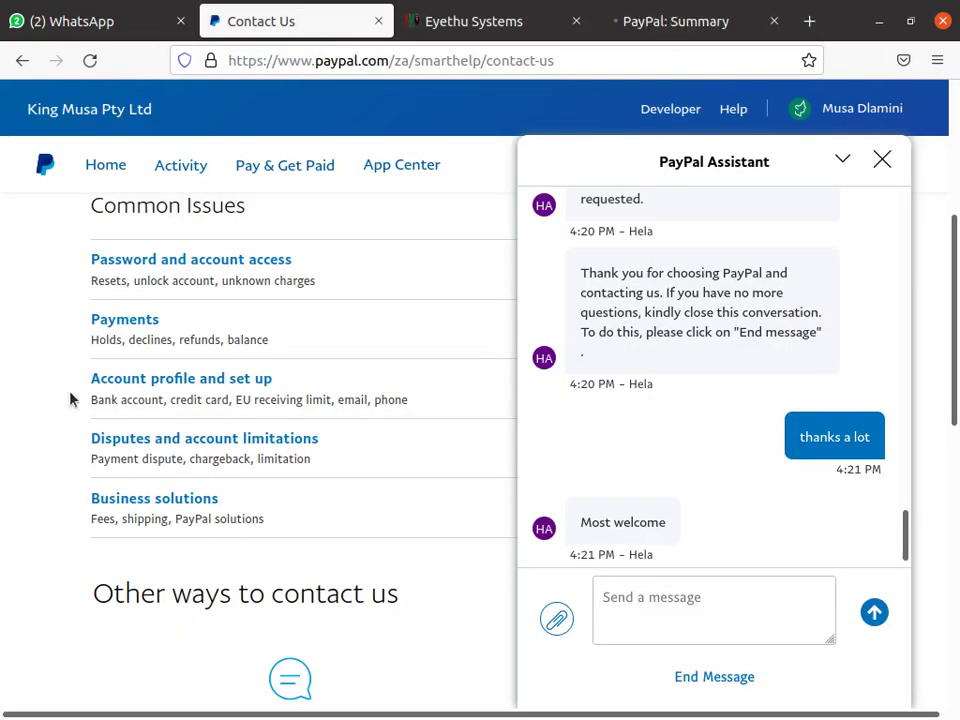
scroll(214, 454, up, 2)
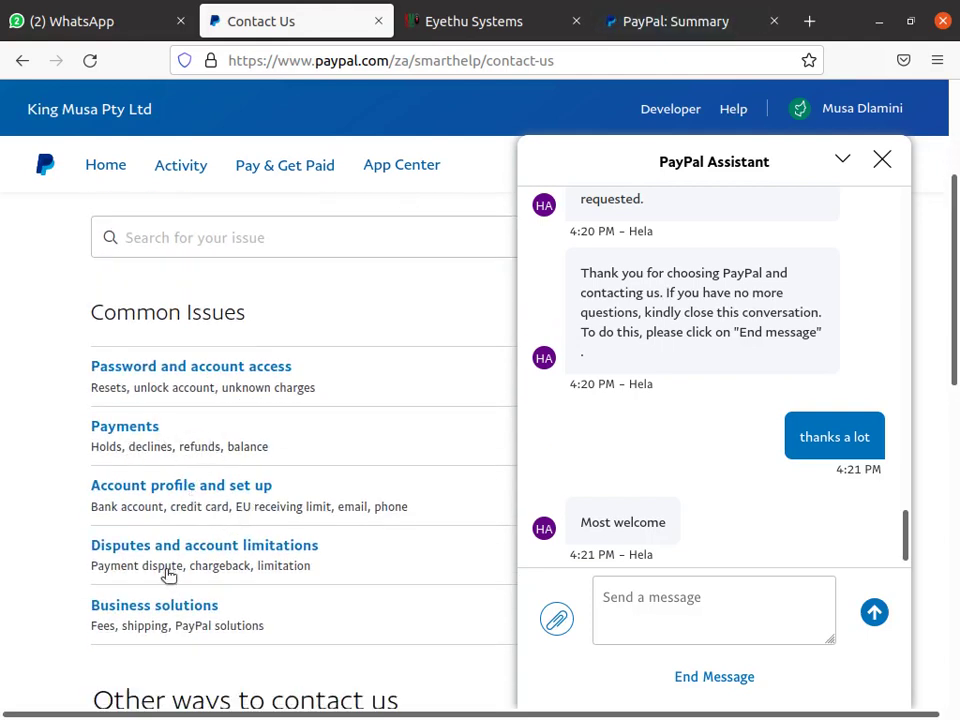
scroll(192, 530, up, 4)
scroll(336, 461, down, 8)
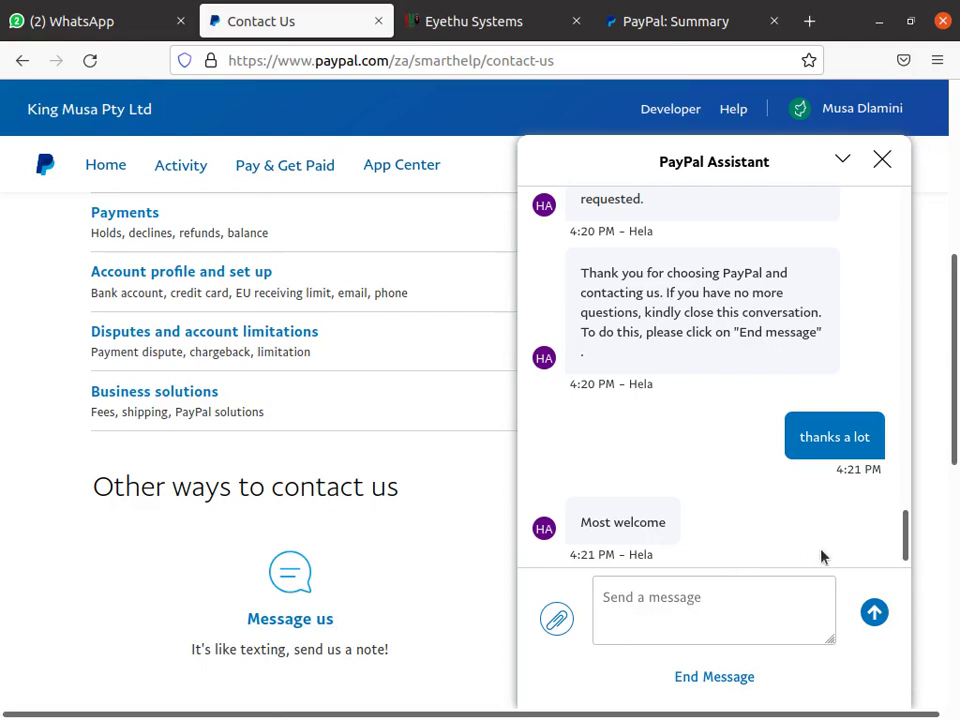
scroll(846, 558, up, 10)
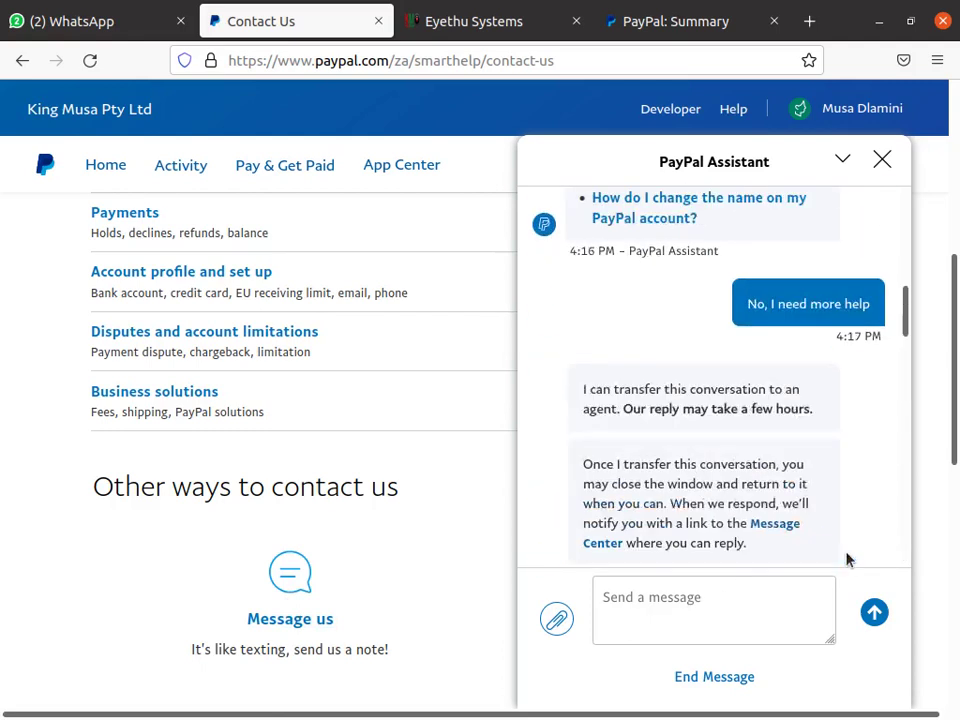
scroll(846, 558, up, 5)
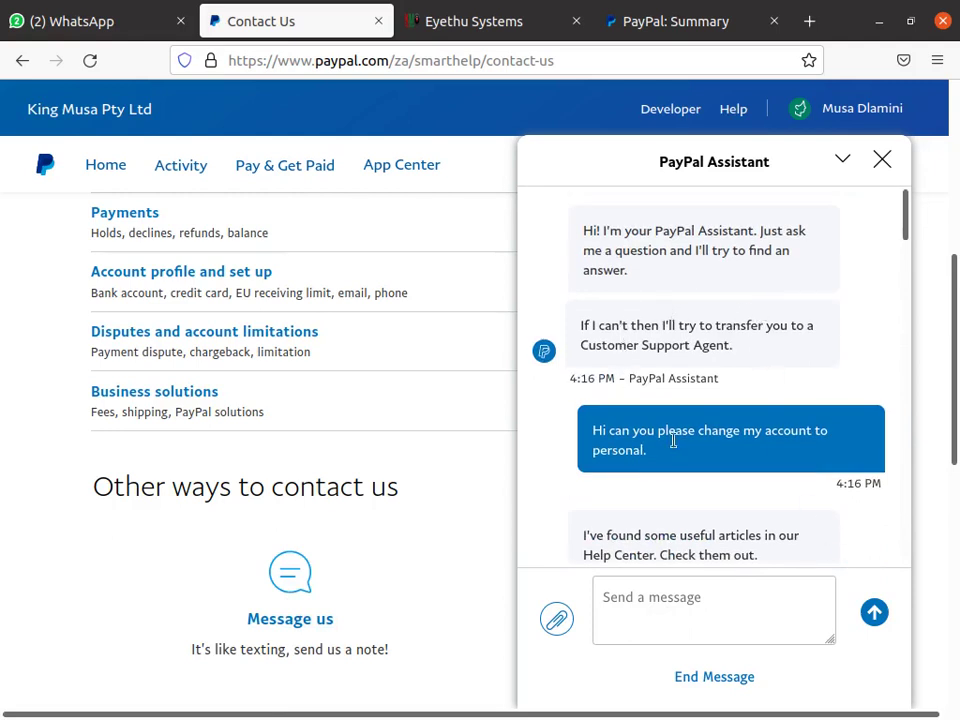
scroll(671, 441, down, 5)
scroll(645, 459, down, 10)
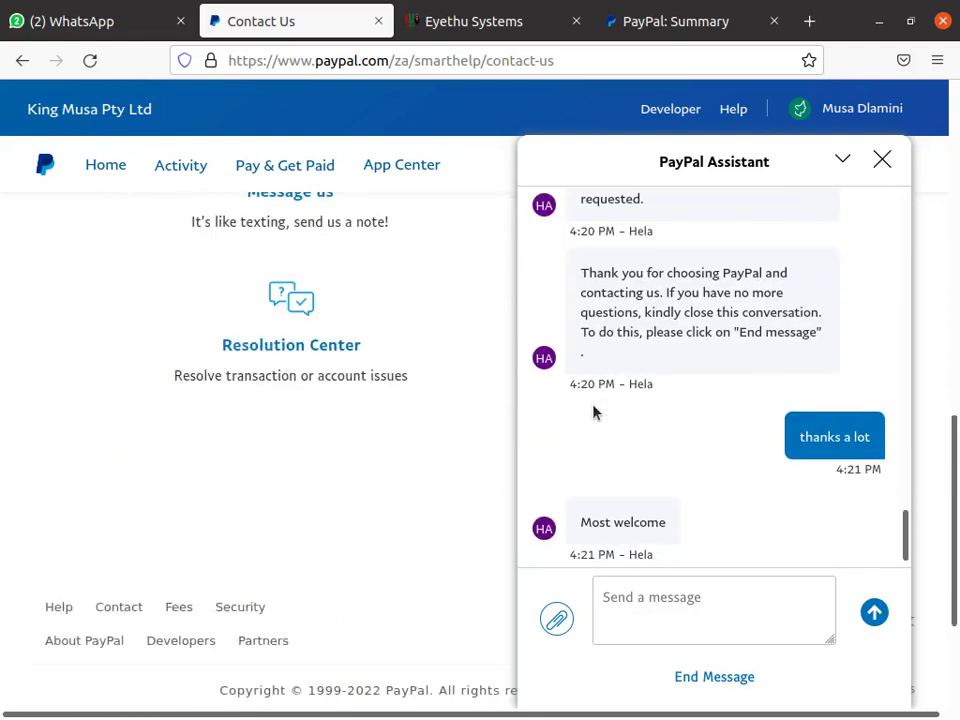
scroll(285, 452, up, 3)
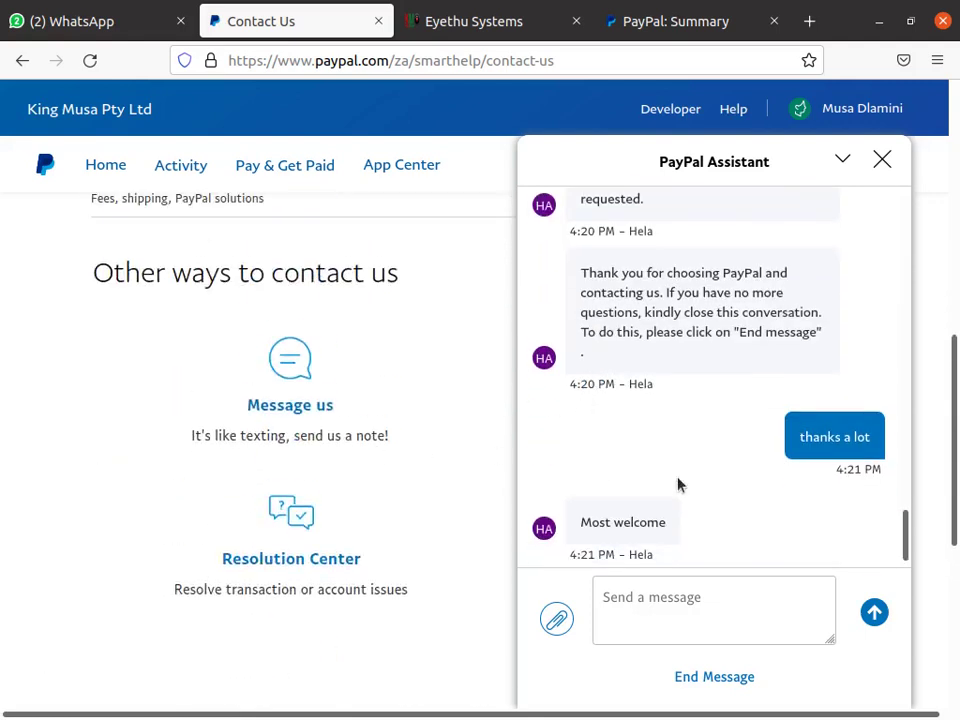
scroll(681, 484, up, 3)
scroll(688, 489, down, 5)
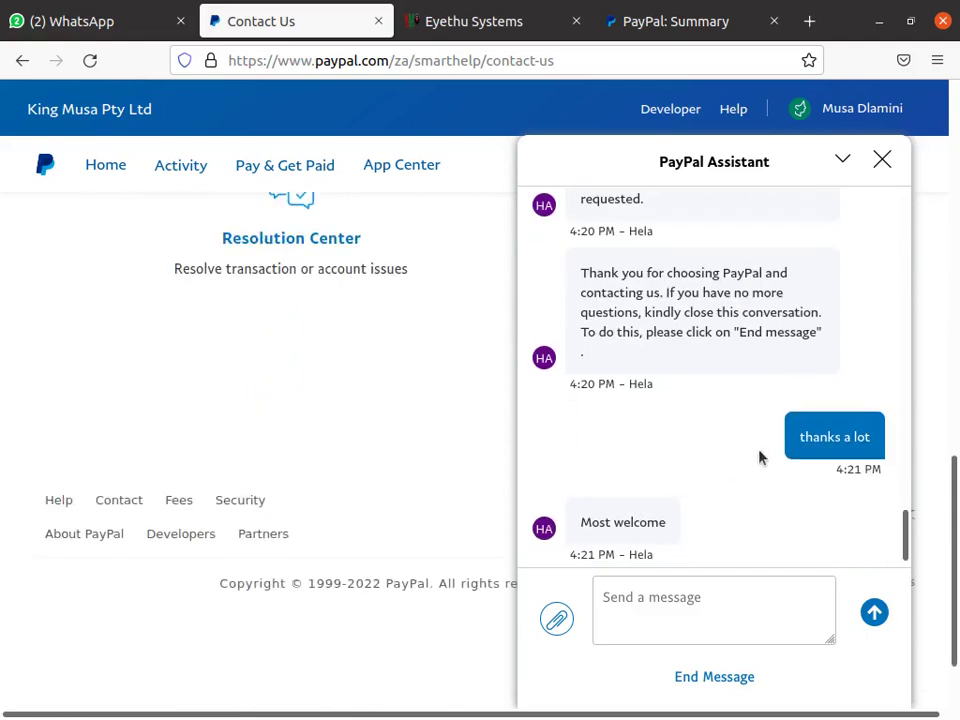
scroll(686, 439, up, 5)
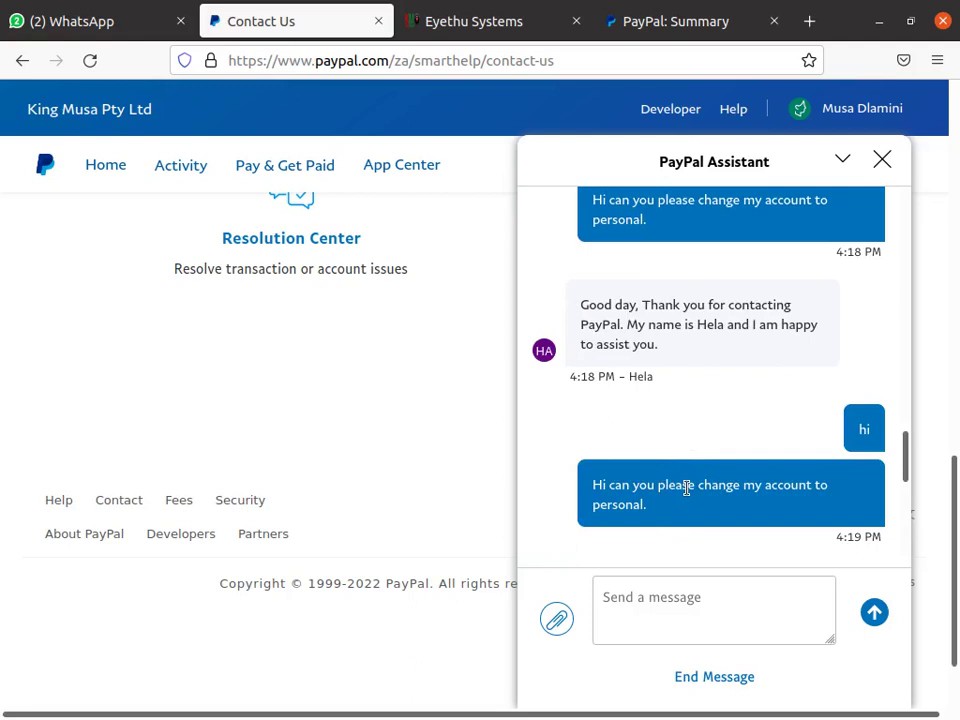
scroll(664, 508, down, 5)
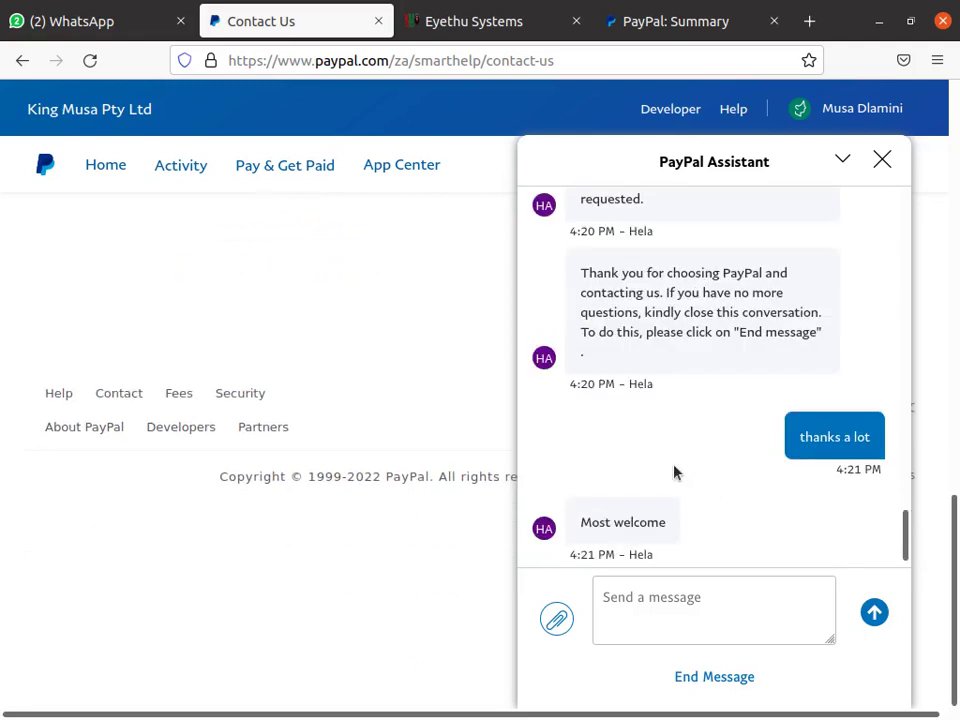
scroll(679, 476, up, 5)
scroll(654, 482, down, 2)
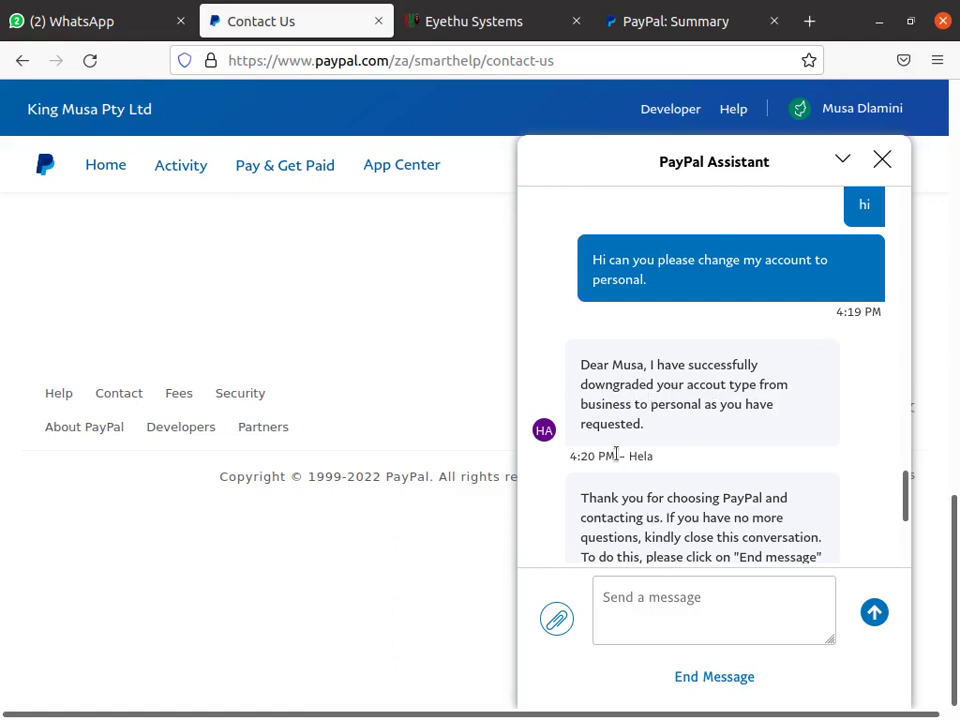
scroll(617, 454, down, 2)
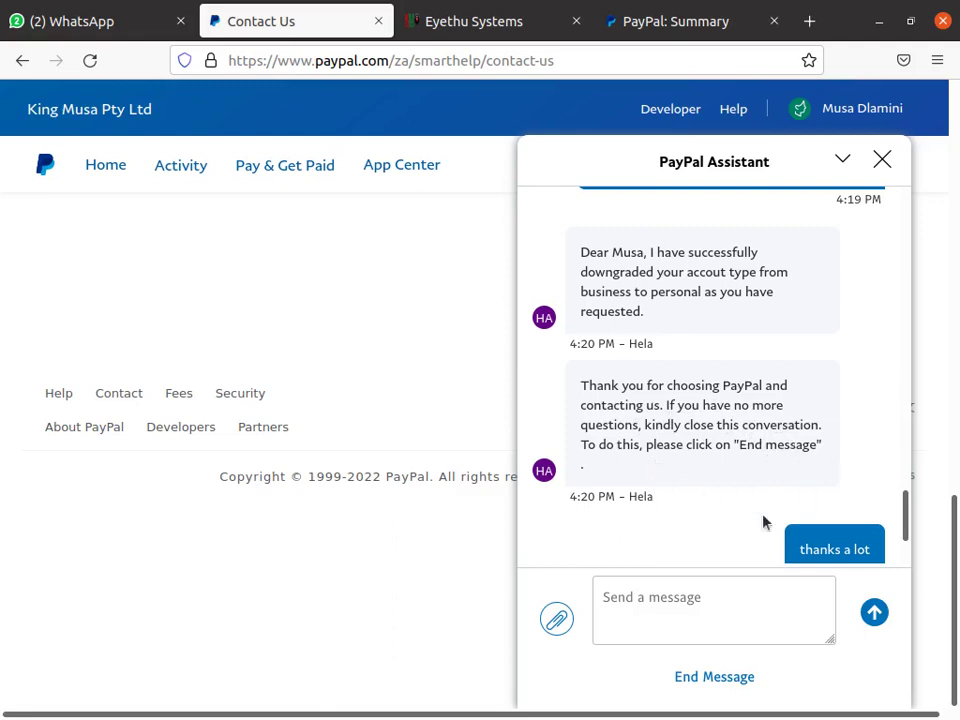
- End the current message conversation with the PayPal support agent and confirm ending it
click(673, 679)
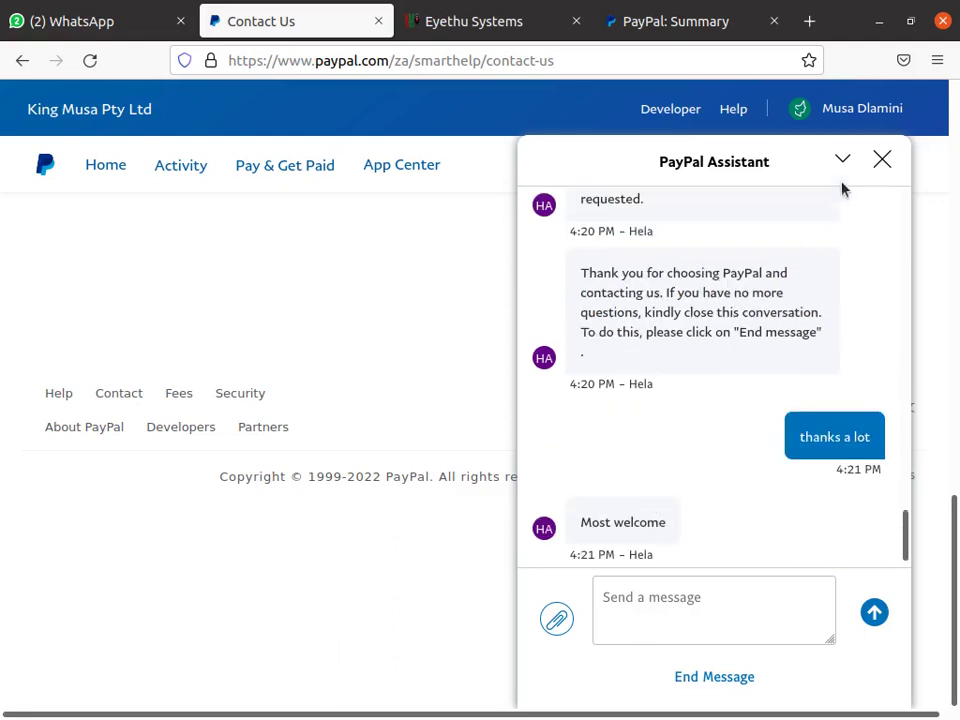
click(708, 679)
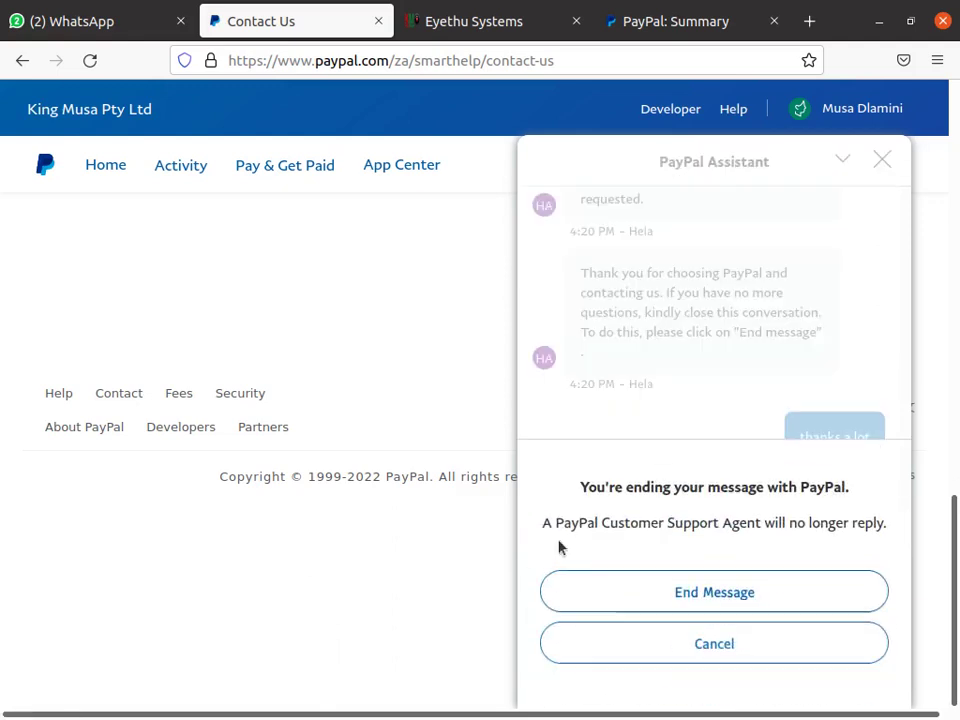
click(708, 596)
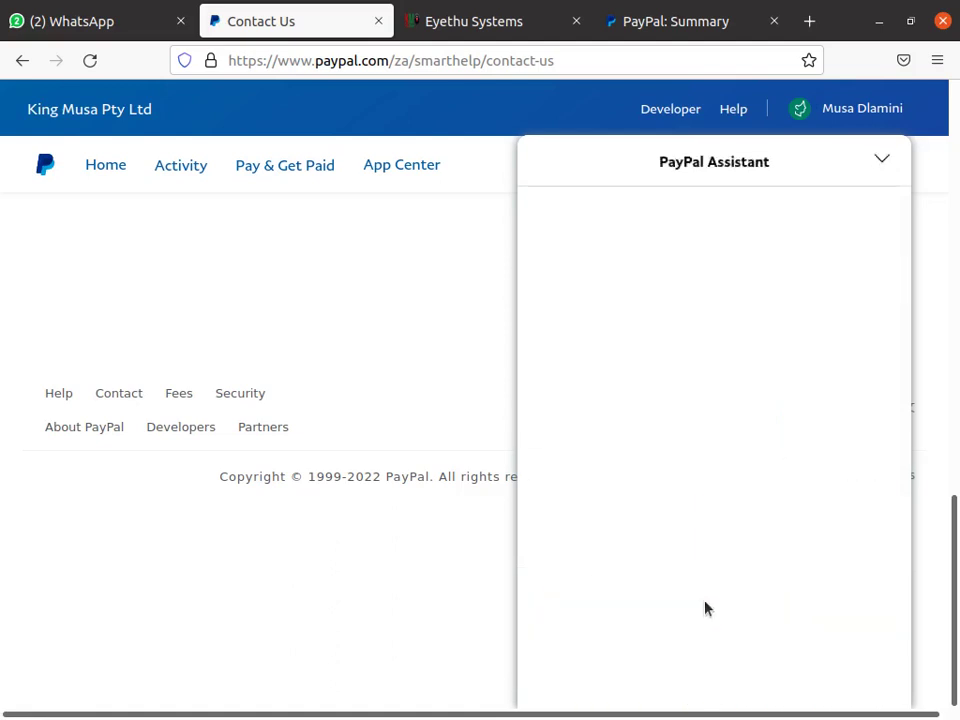
- Go to the PayPal account home page and look over the summary down to the footer links
scroll(216, 463, up, 15)
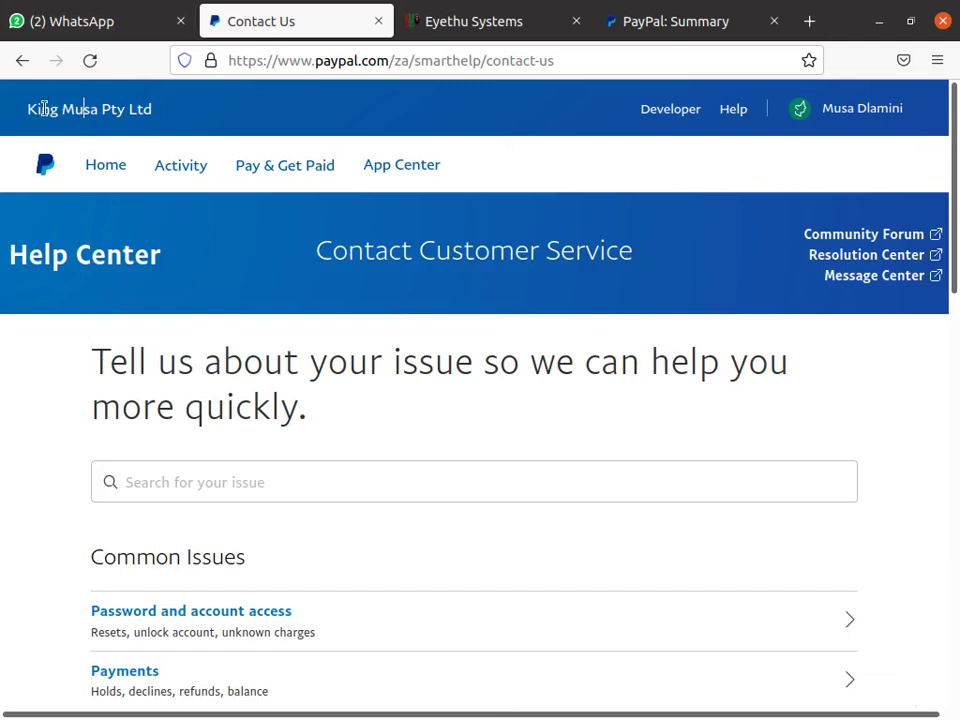
click(106, 166)
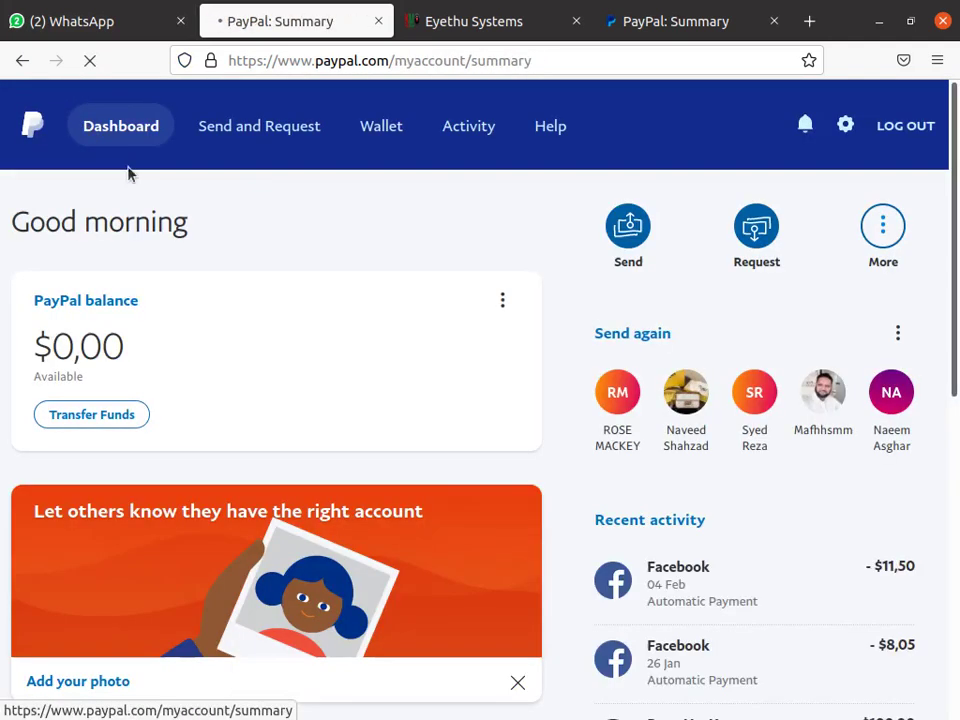
scroll(172, 330, down, 3)
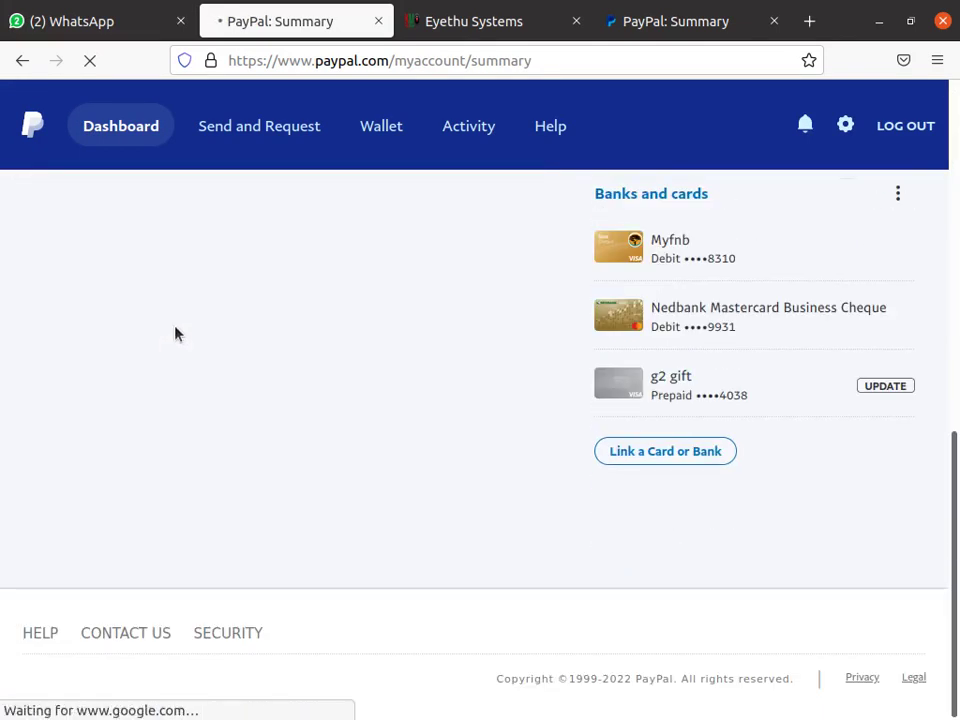
scroll(199, 490, up, 3)
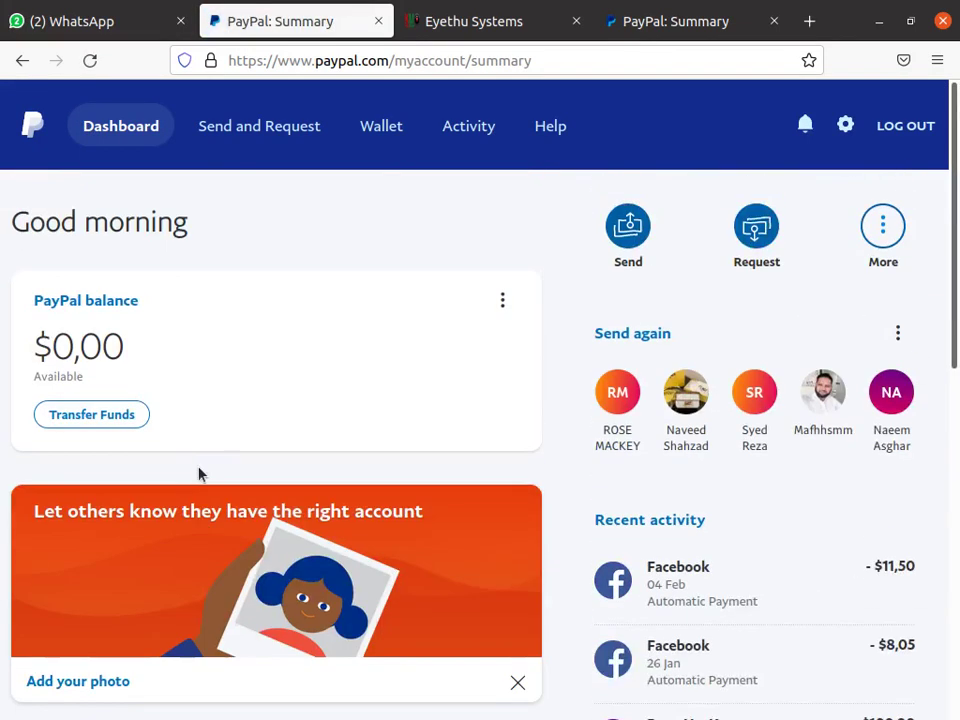
scroll(200, 420, down, 10)
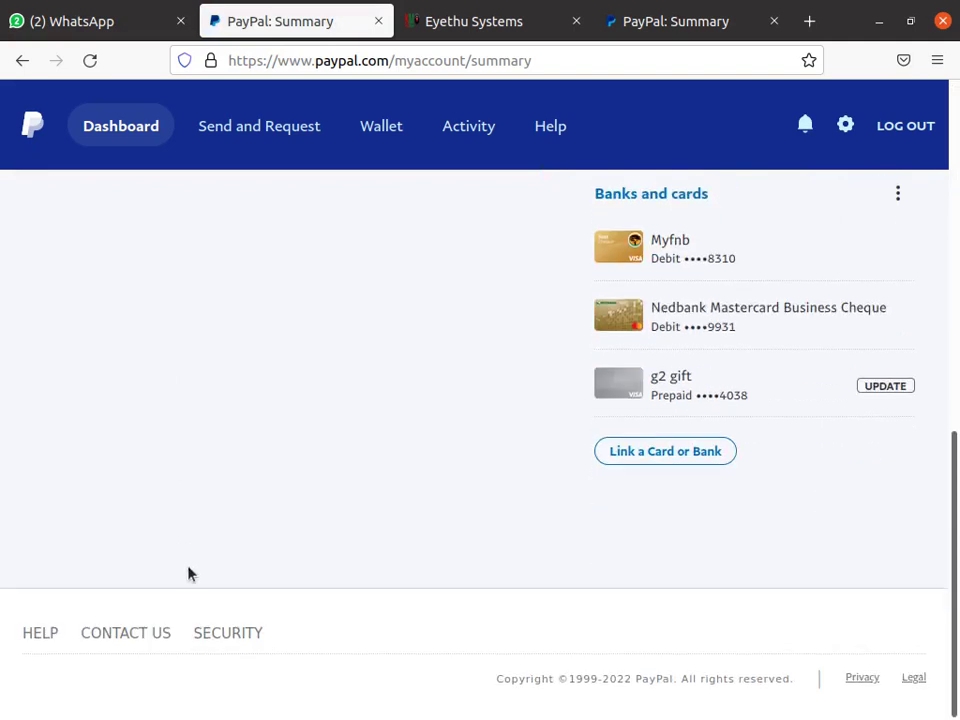
- Open the Contact Us page from the account summary and start a new conversation through the Message us option
click(114, 643)
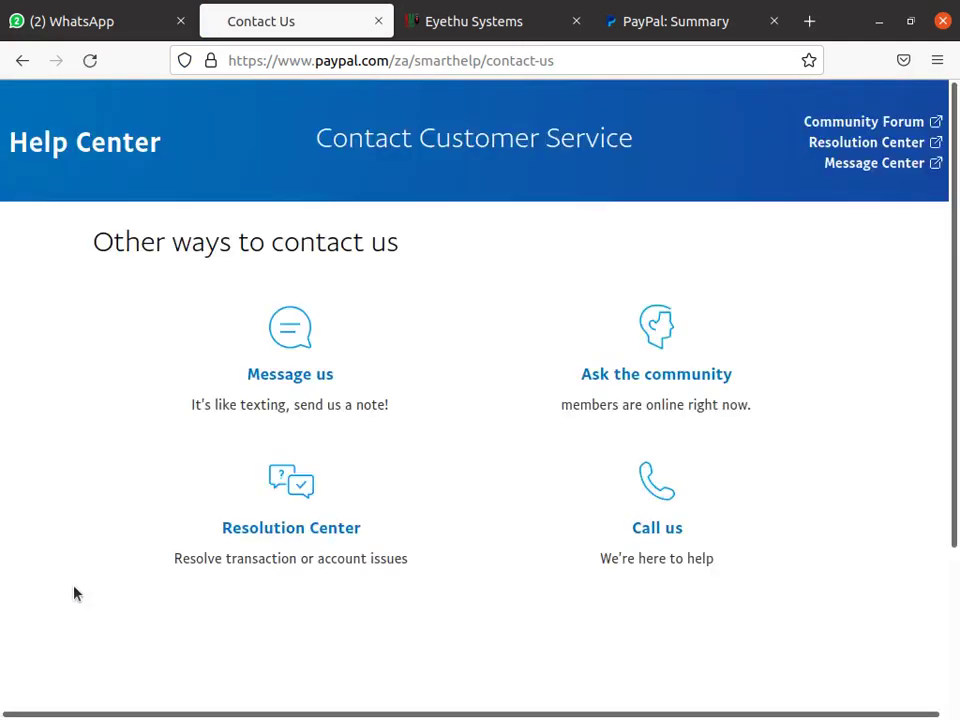
scroll(373, 461, down, 5)
scroll(258, 468, up, 3)
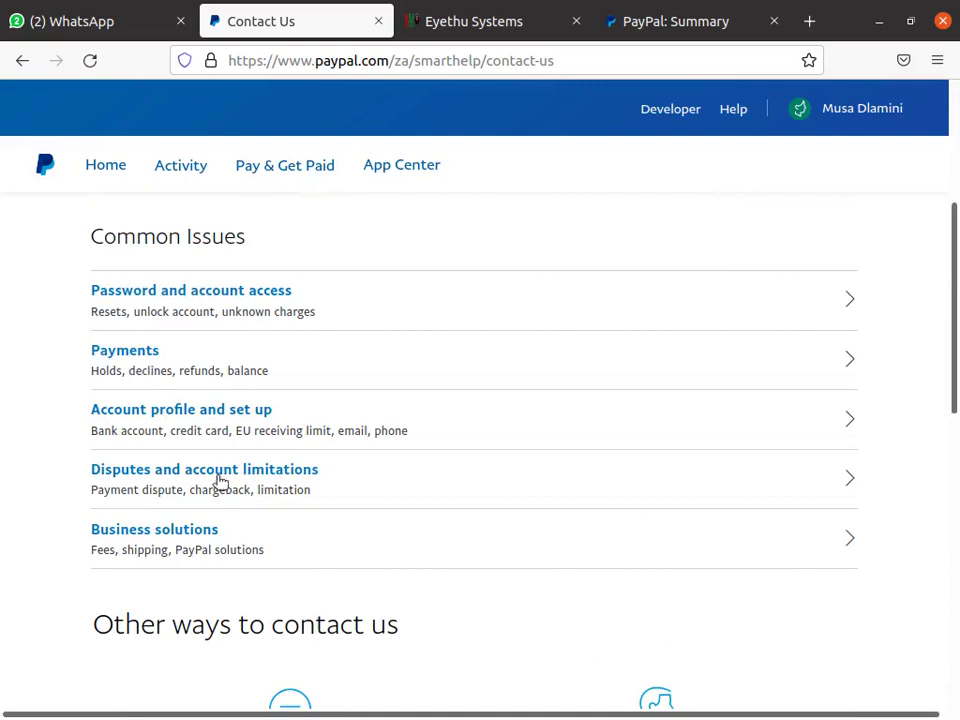
scroll(220, 482, down, 4)
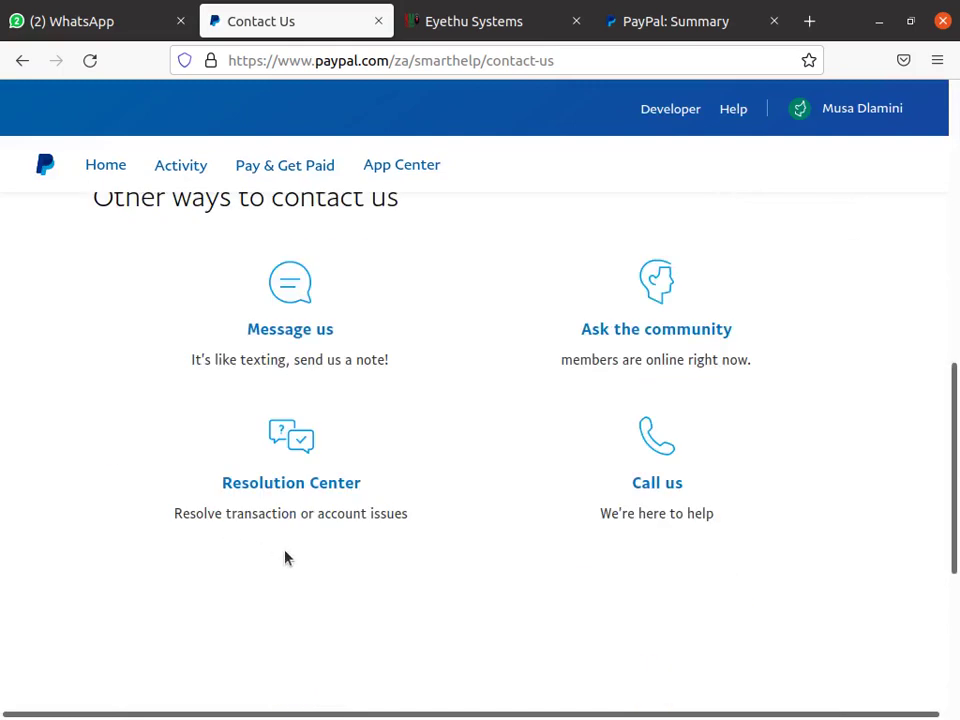
click(287, 333)
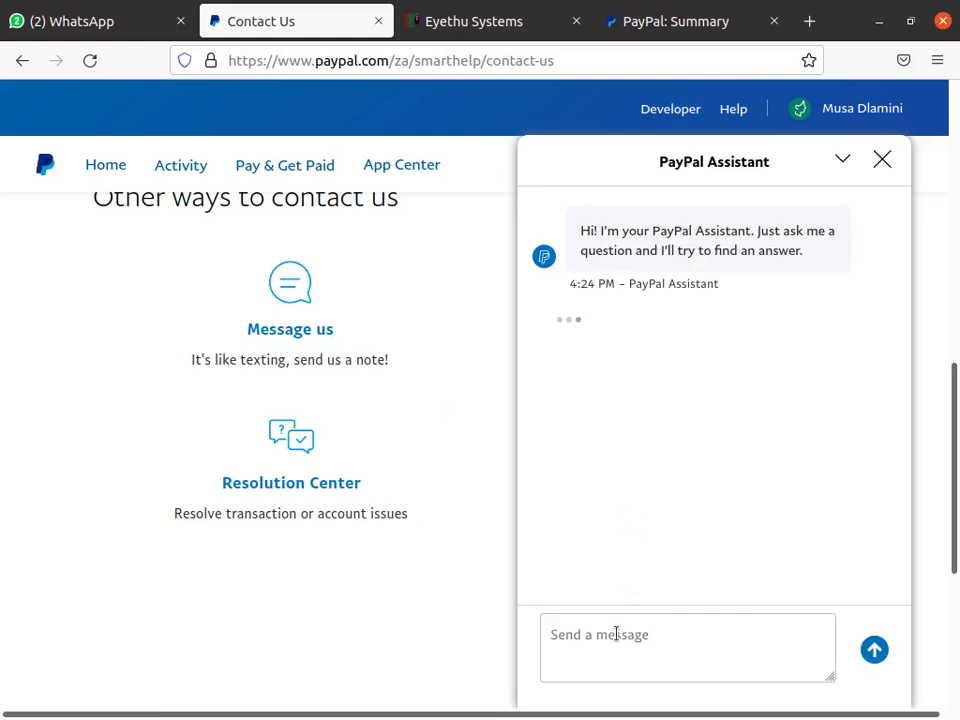
- Send "hi" to the PayPal Assistant, answer "No, I need more help" and read the agent transfer offer
click(618, 634)
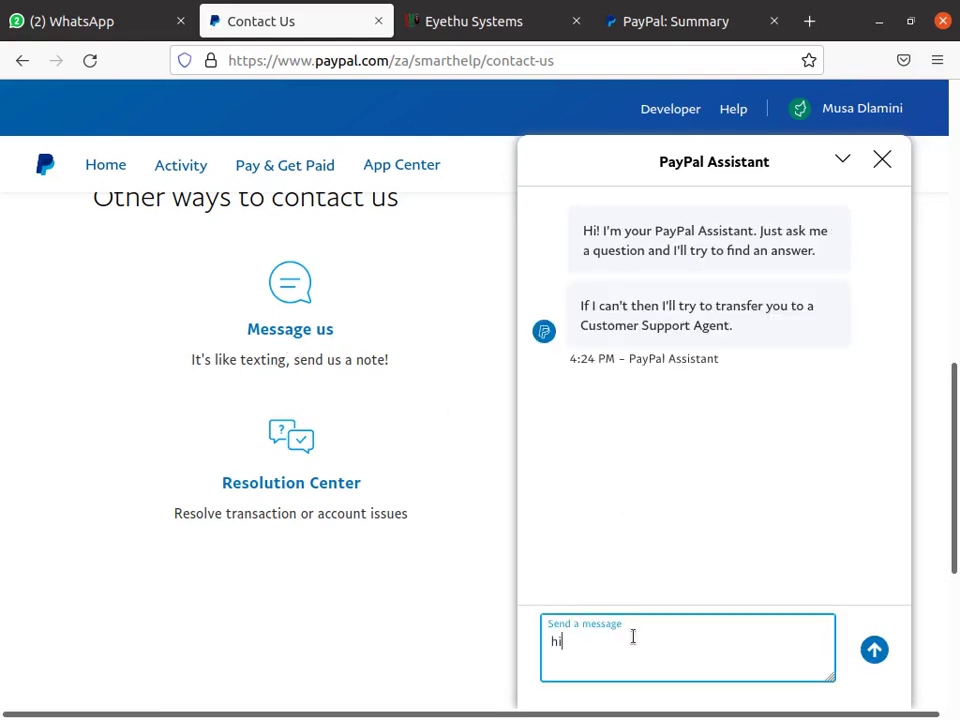
key(Return)
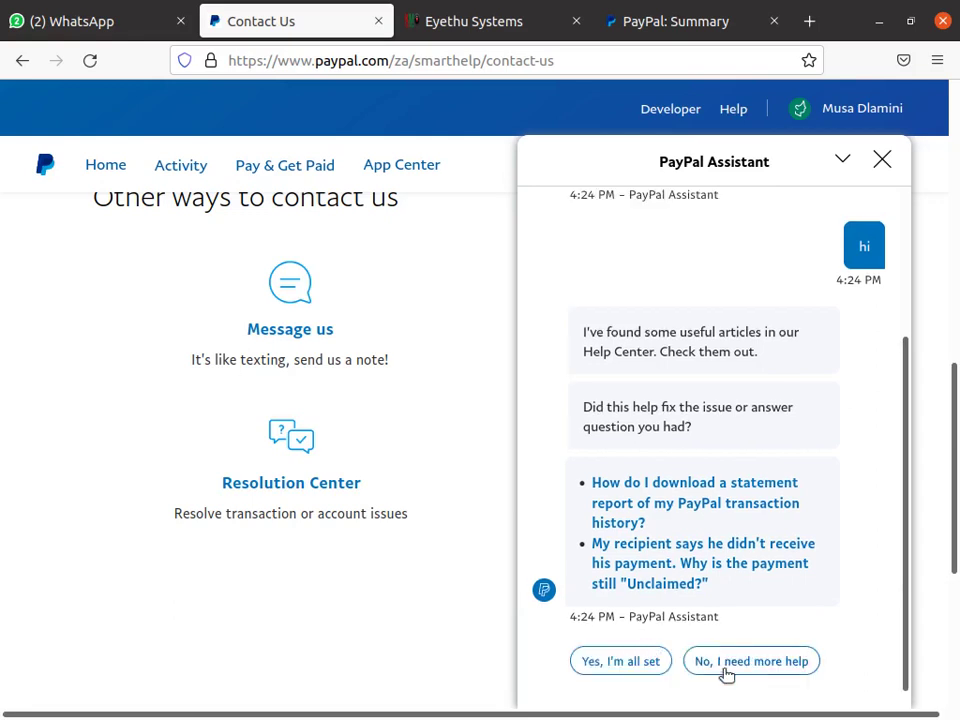
scroll(700, 665, down, 5)
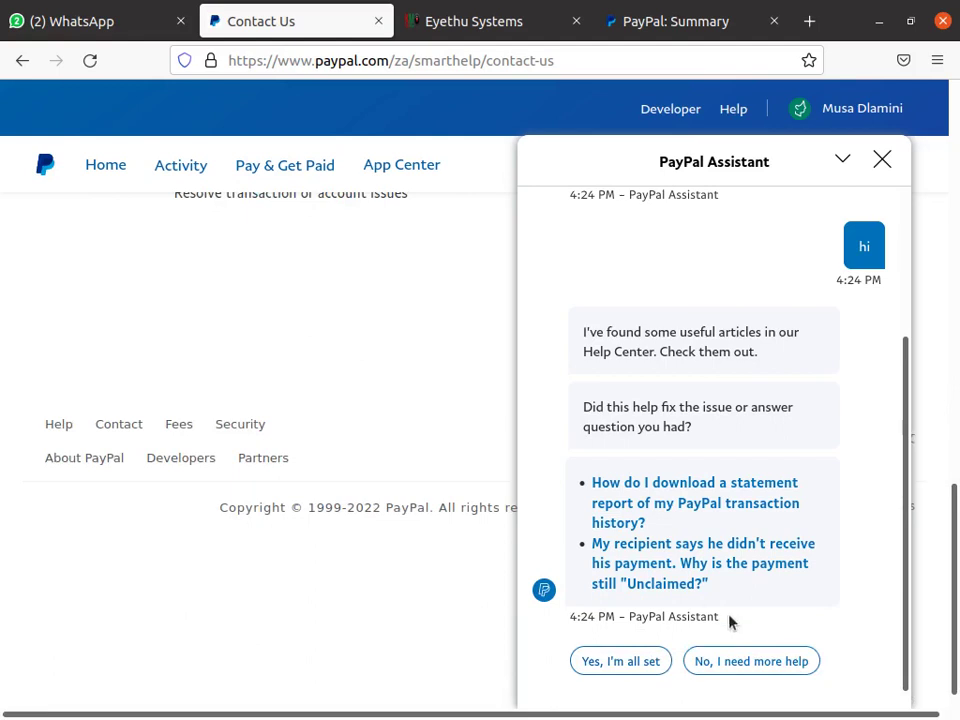
click(736, 660)
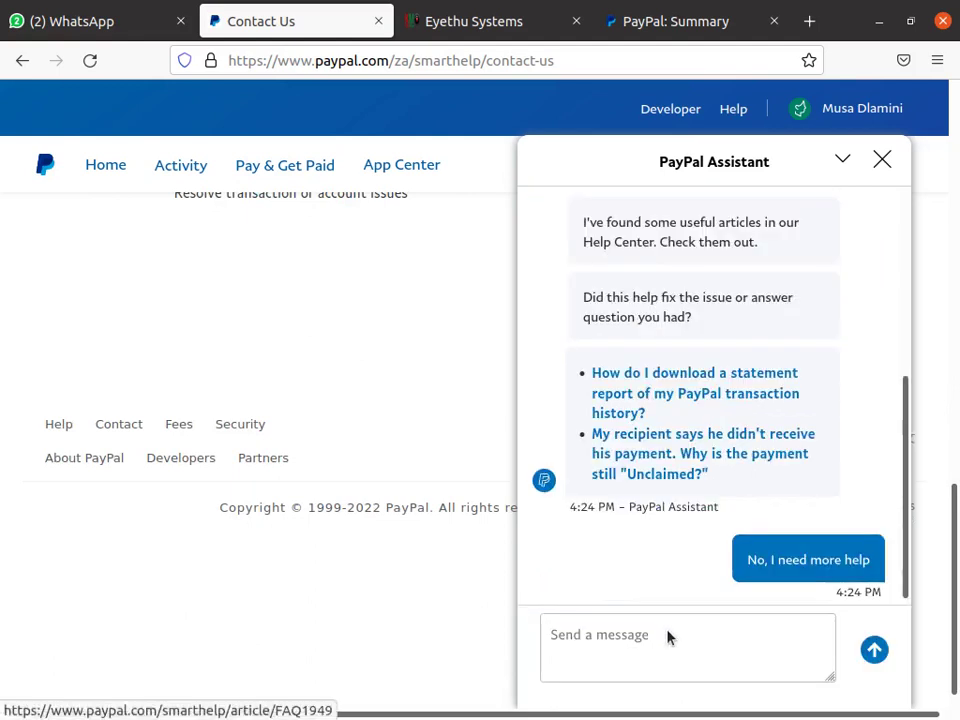
scroll(632, 340, up, 3)
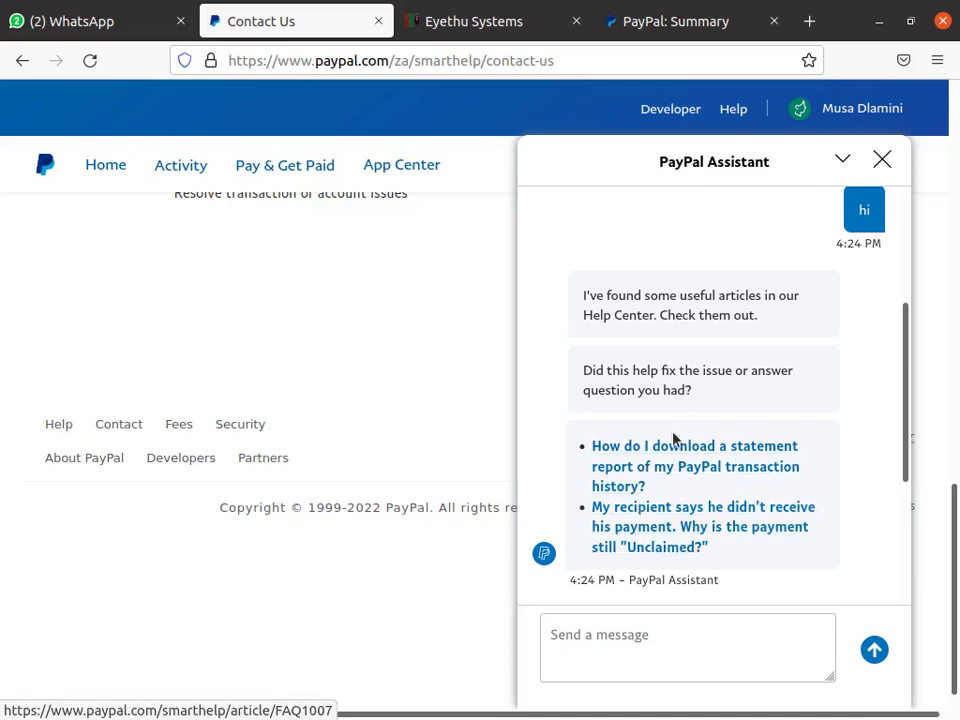
scroll(624, 468, down, 3)
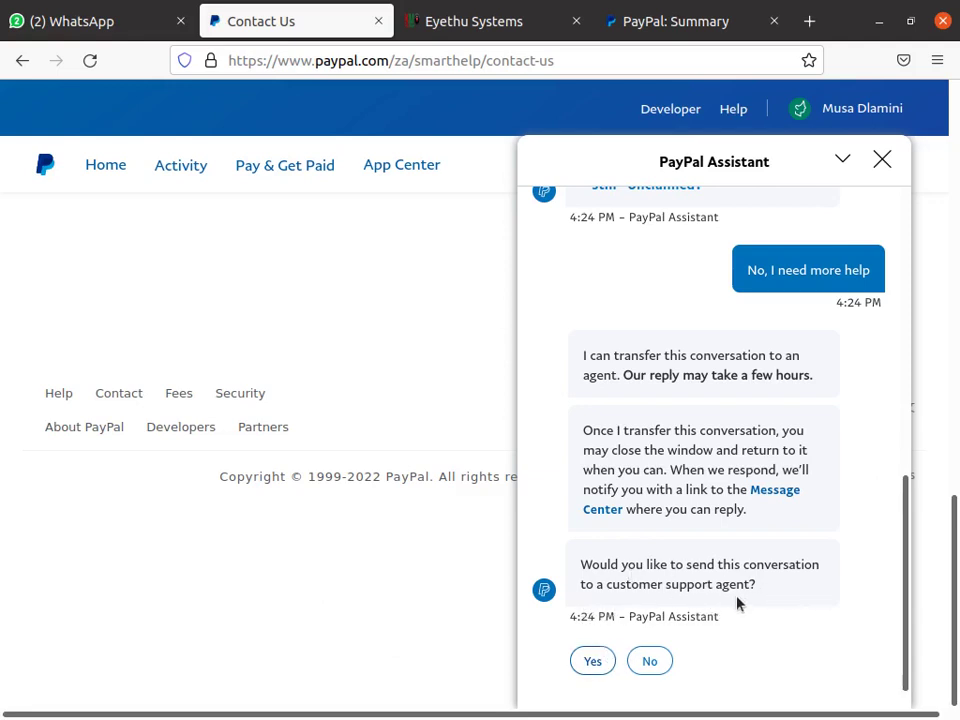
- Agree to send the conversation to a customer support agent and send "hi" as the opening message
triple_click(619, 585)
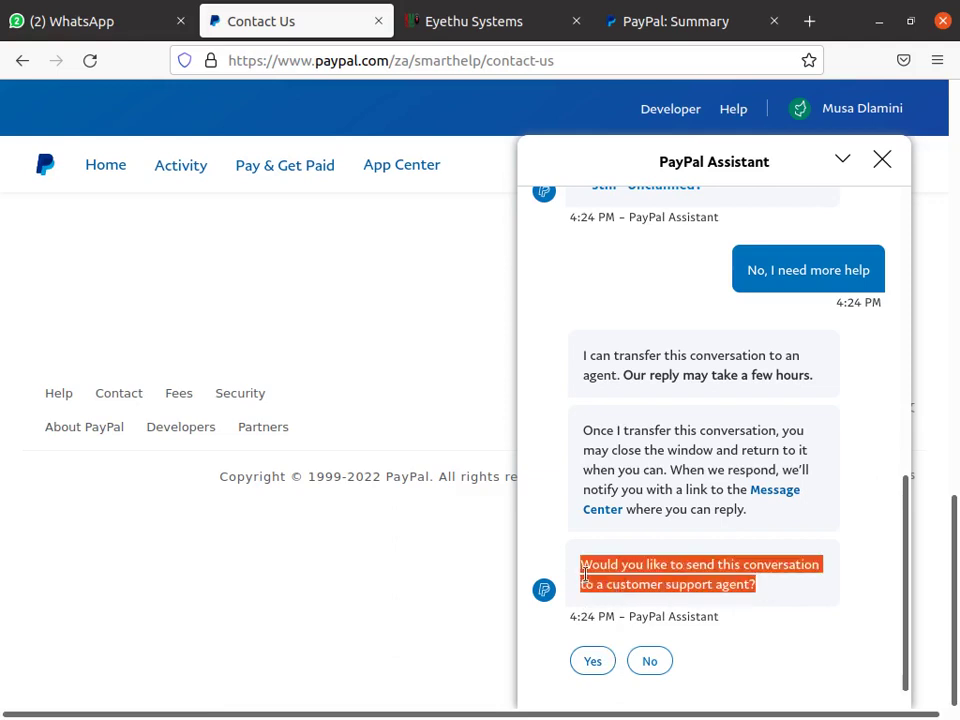
click(592, 660)
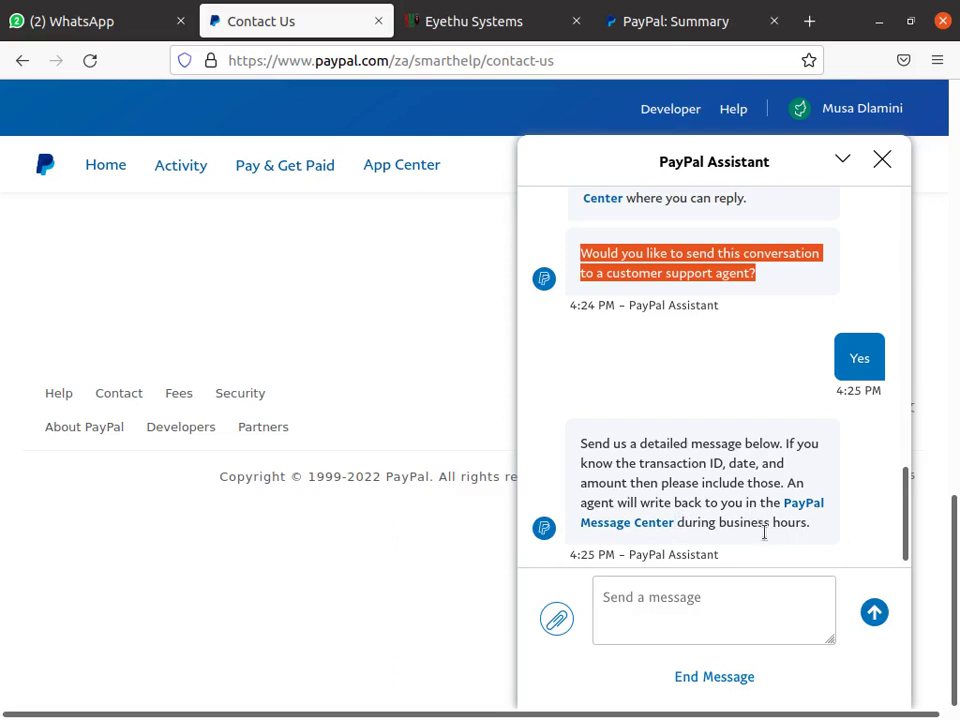
click(724, 606)
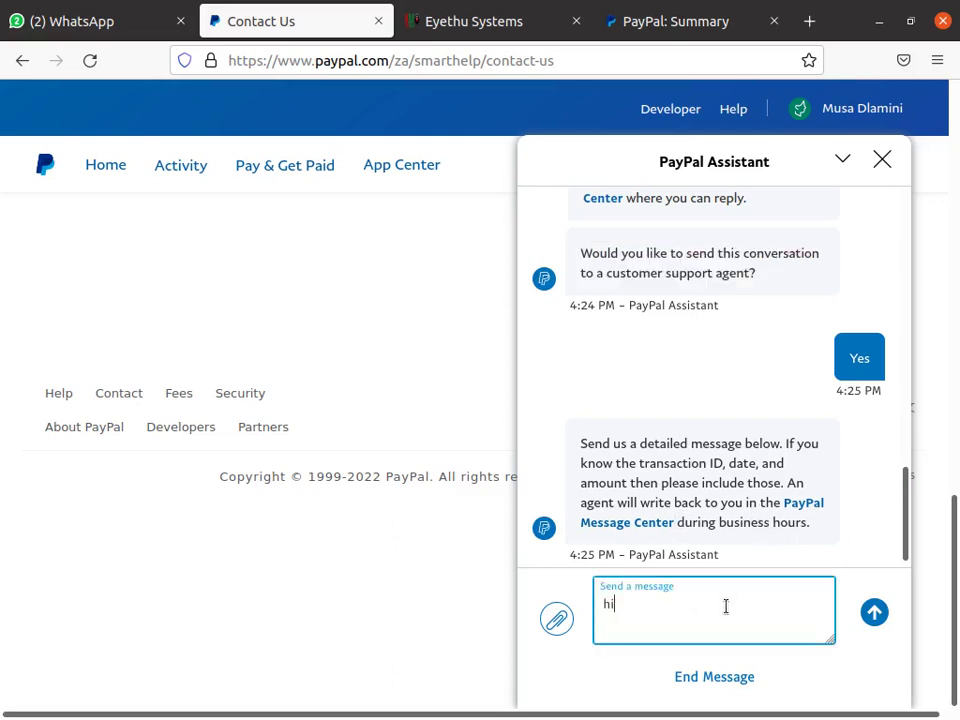
key(Return)
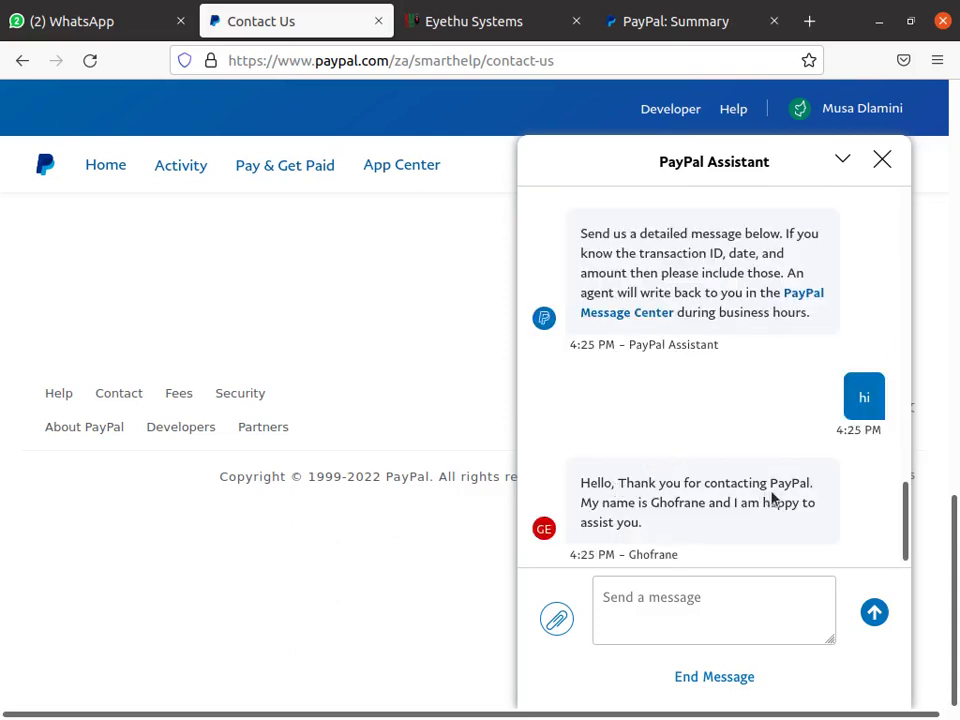
- Draft the message "Hi can you please change my account to personal." in reply to the support agent
double_click(671, 505)
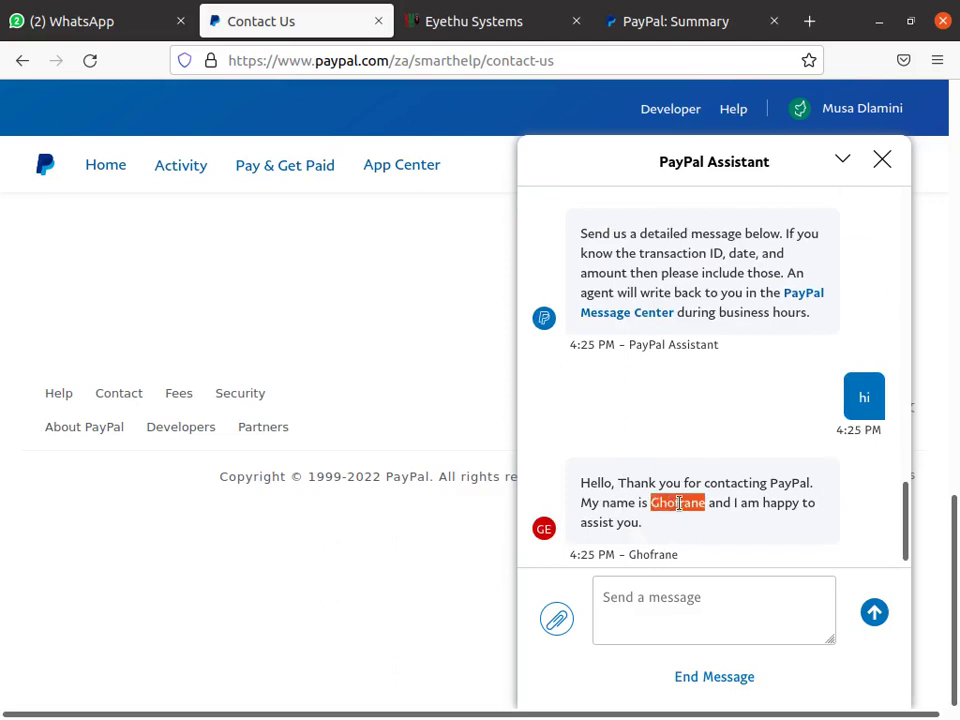
right_click(660, 607)
click(733, 501)
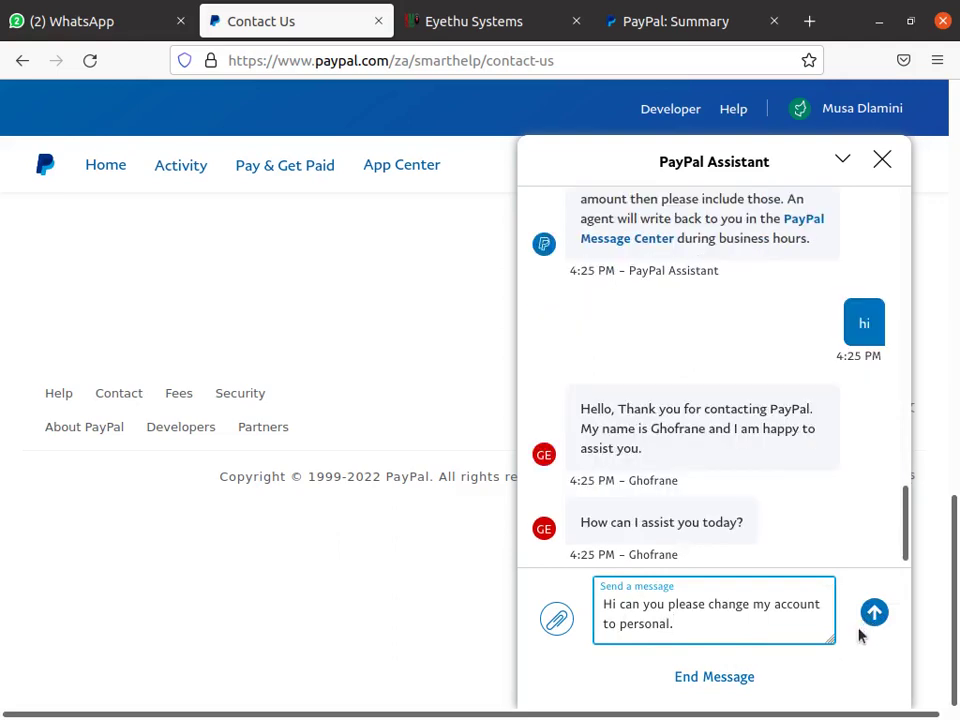
- Replace the drafted message with "sorry I realised that I got my fix by the previous person" and send it
drag(694, 628, 581, 603)
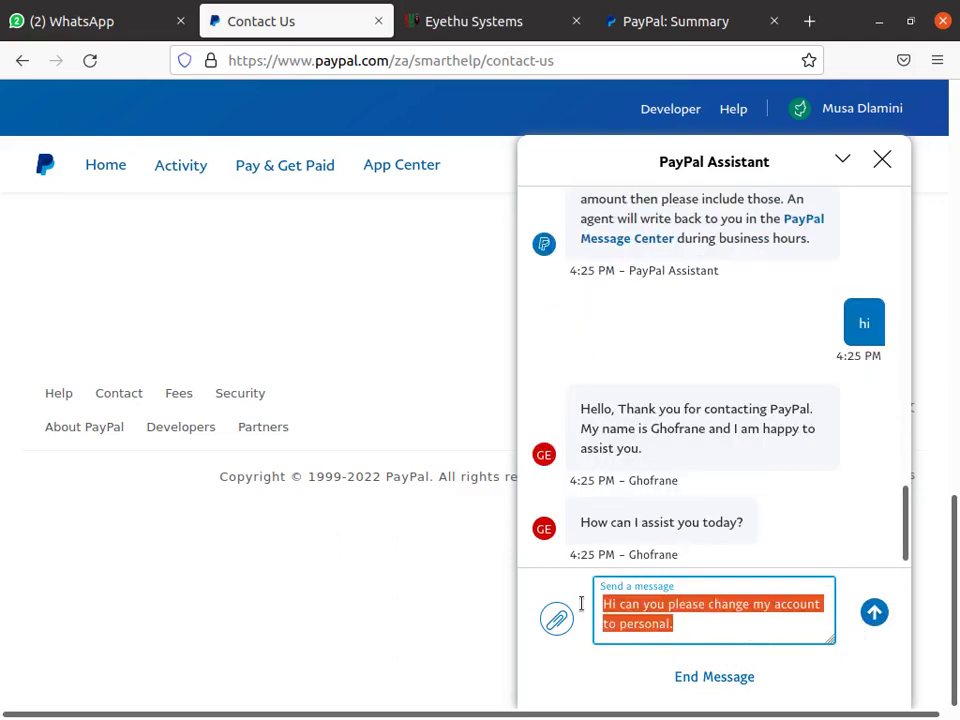
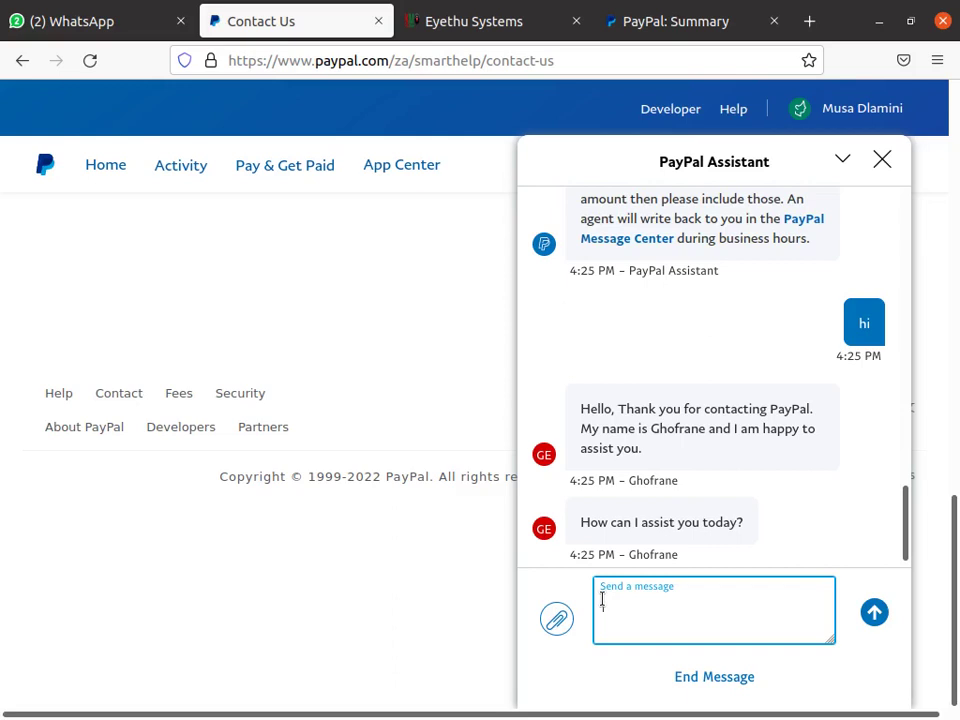
text(sorry I realised t)
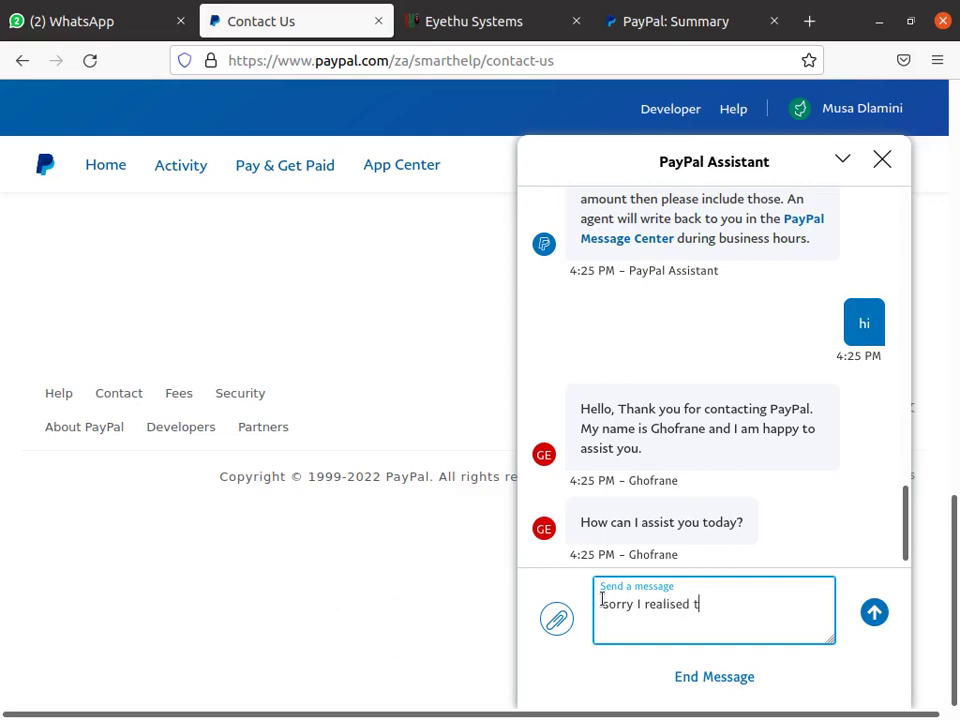
text(hat I got my fix)
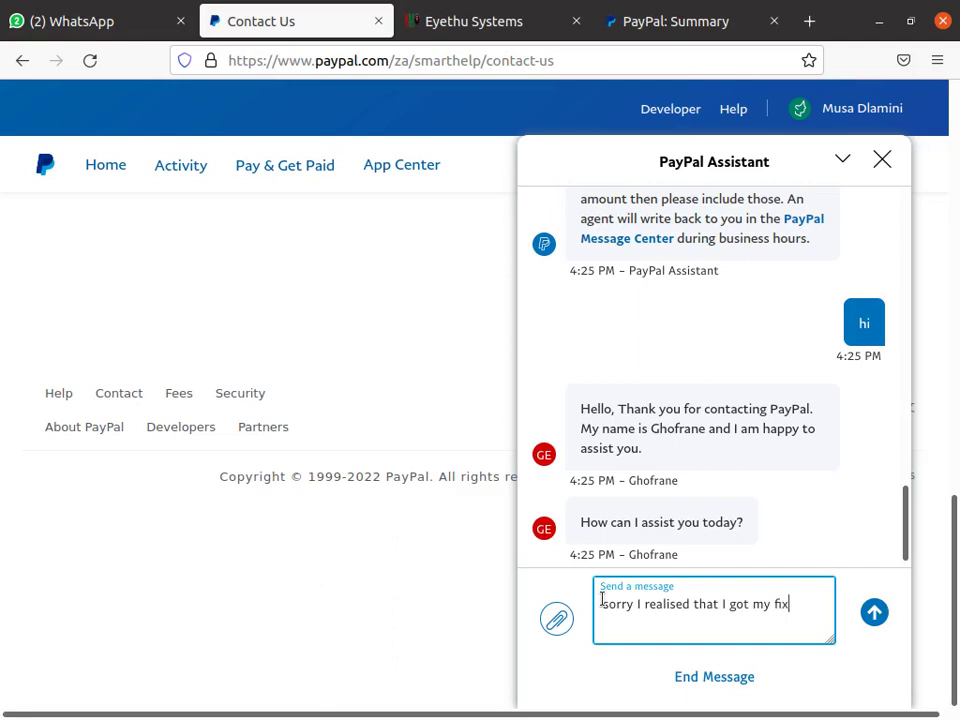
text( by the previous )
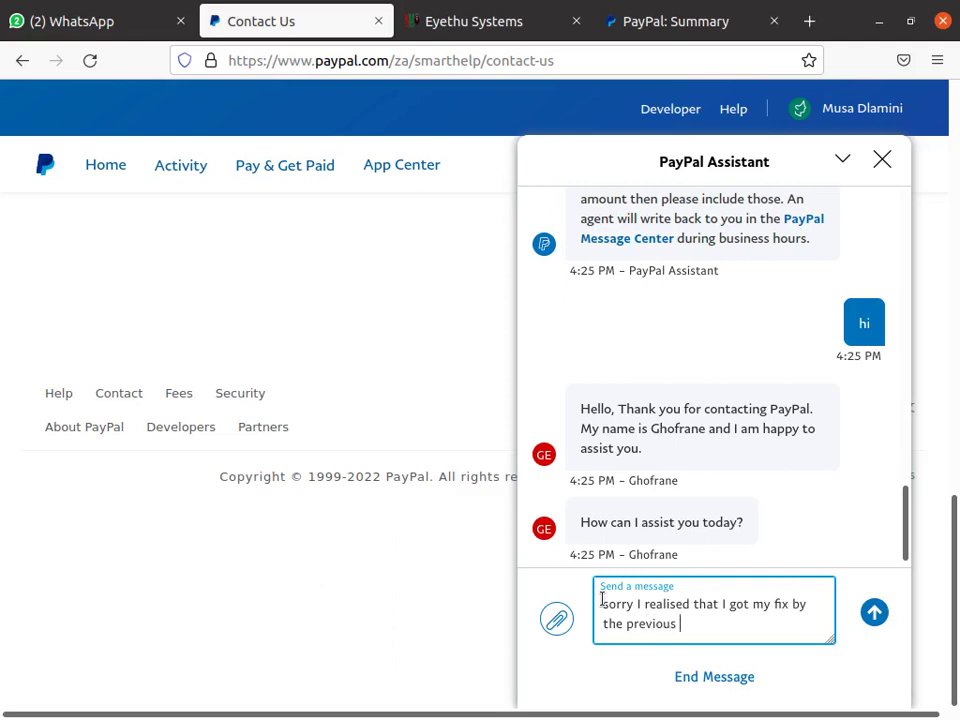
text(person)
key(Return)
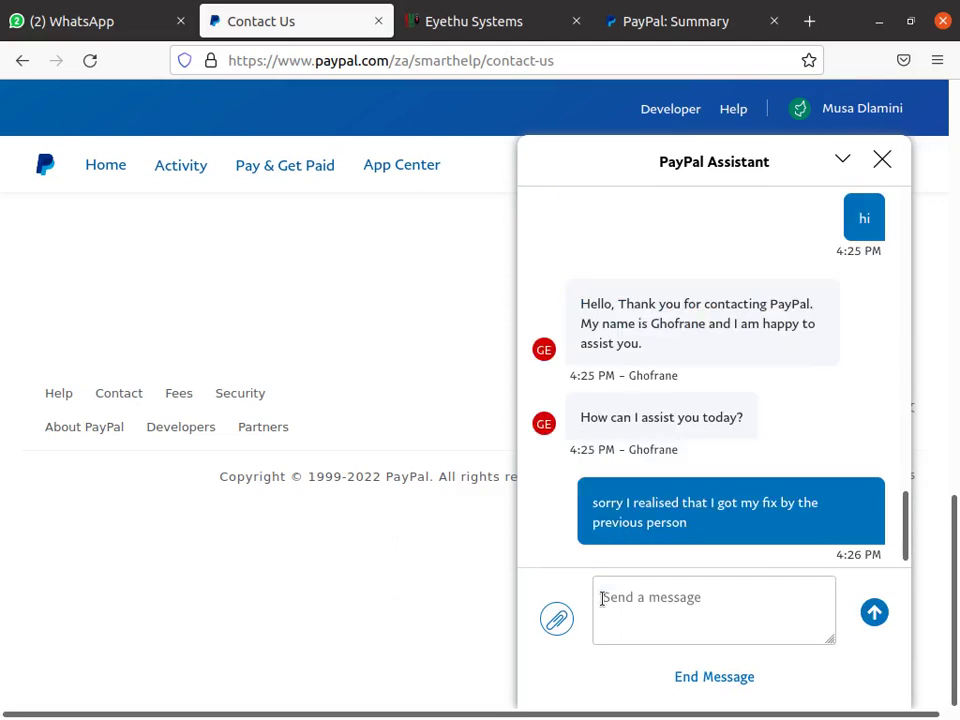
- Send the support agent the follow-up message "am sorry about that"
click(647, 604)
text(am soory a)
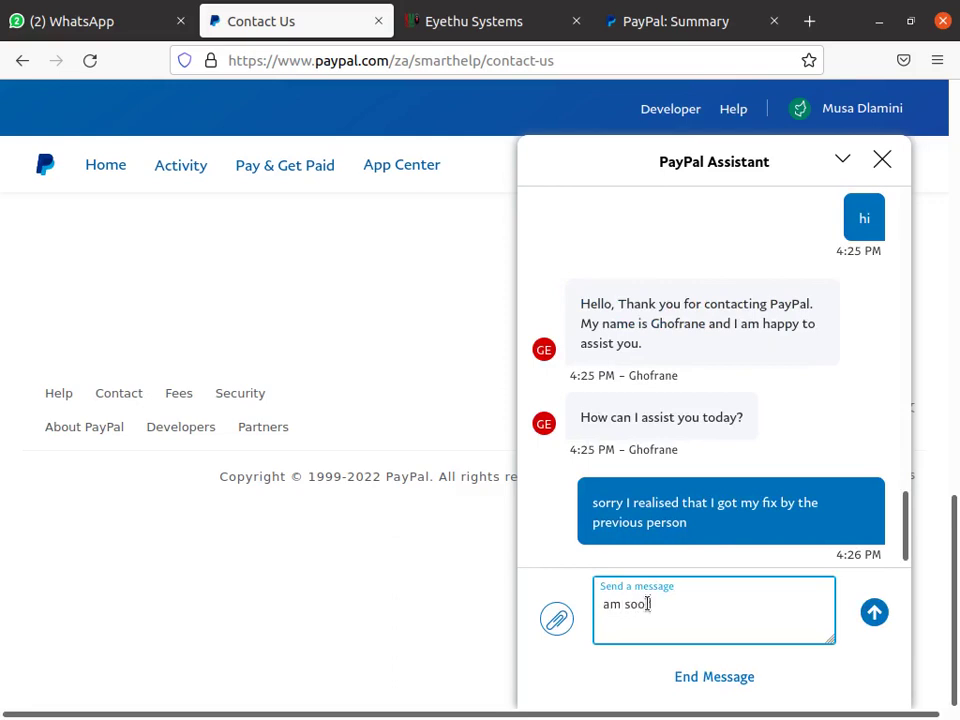
key(BackSpace)
key(BackSpace)
key(BackSpace)
key(BackSpace)
key(BackSpace)
text(rry about that)
key(Return)
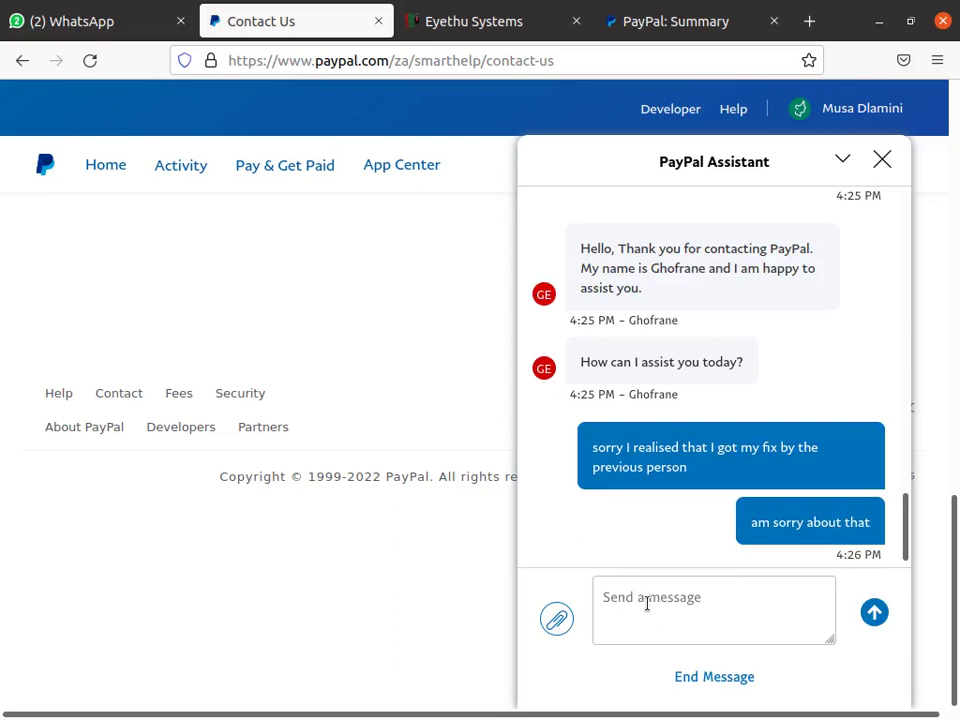
- Reply to the agent's closing message with "okay sir thanks for being nice to me have a lovely day"
click(645, 604)
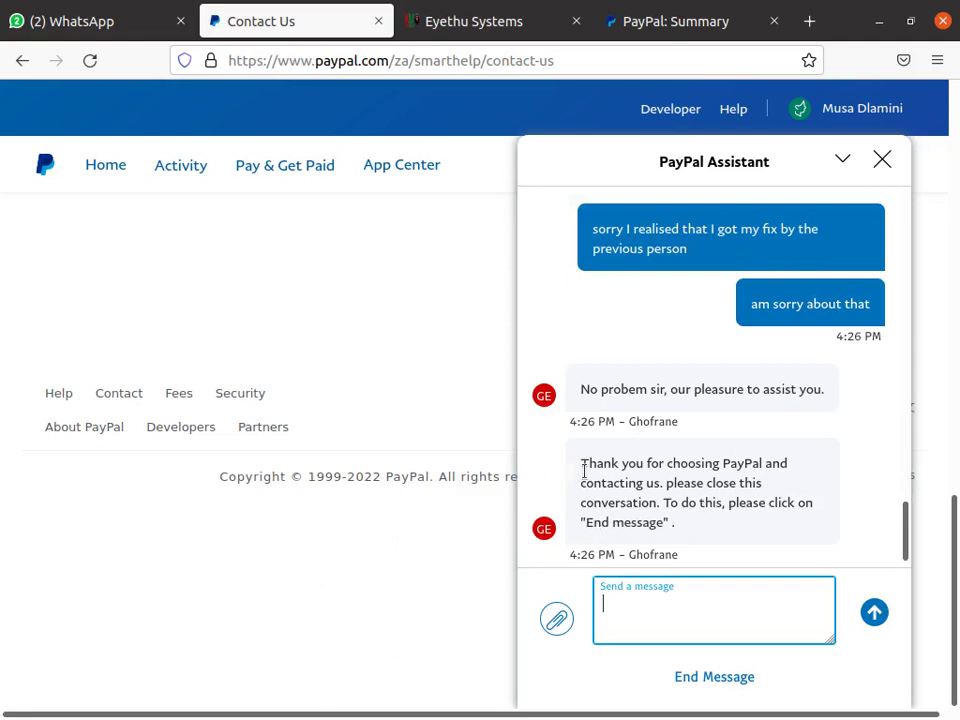
text(okay sir than)
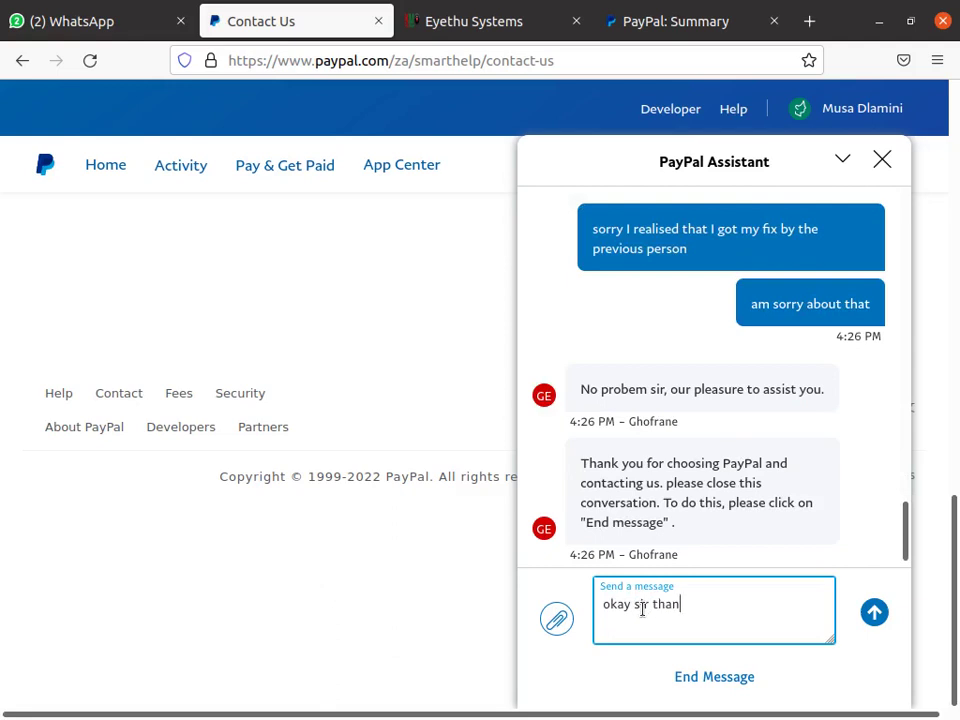
text(ks for being nic)
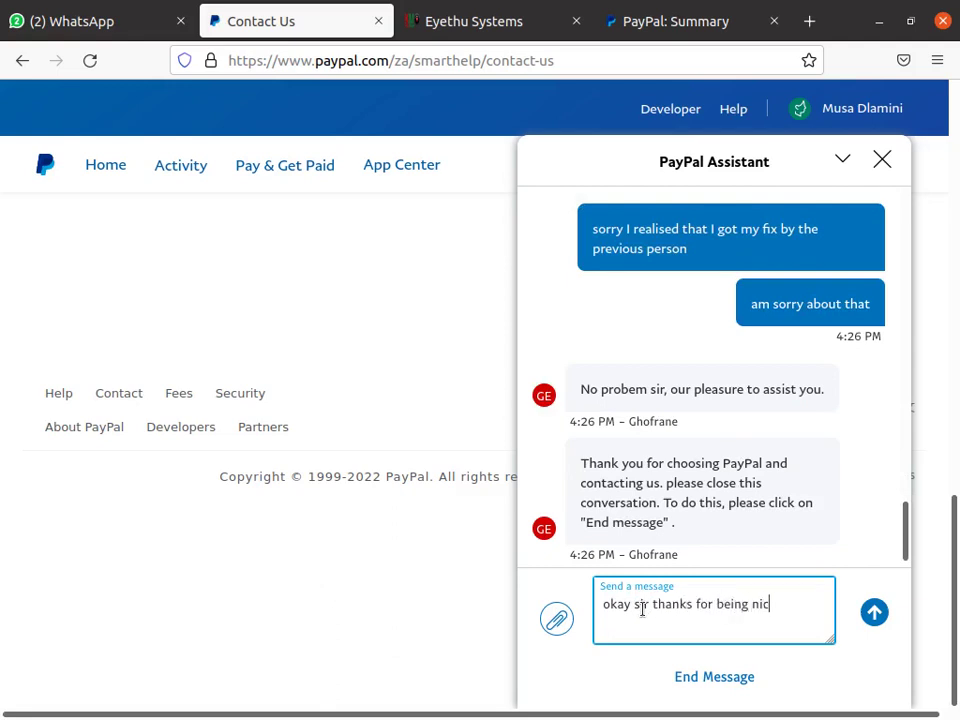
text(e to me have a lov)
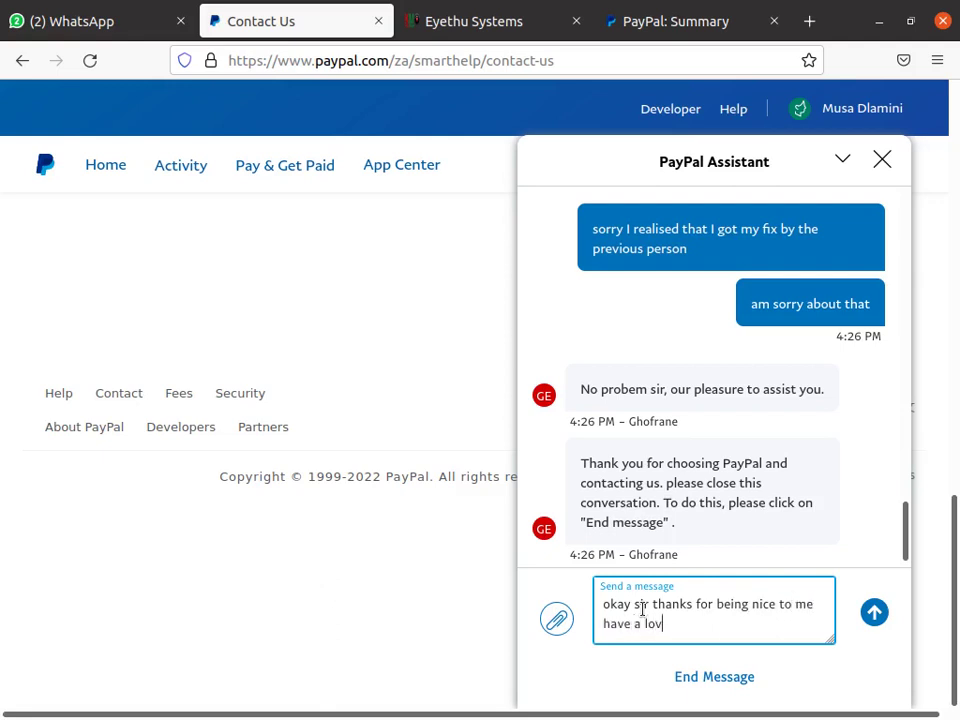
text(er)
key(BackSpace)
text(ly day)
key(Return)
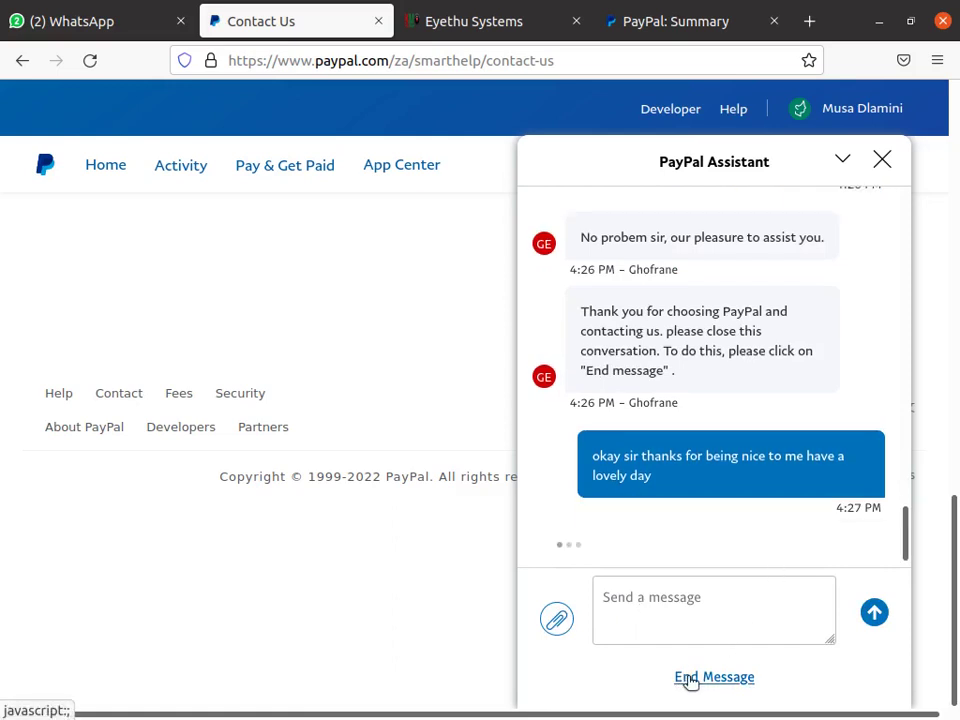
- Read the agent's final reply, end the message conversation and confirm ending it
drag(698, 618, 718, 544)
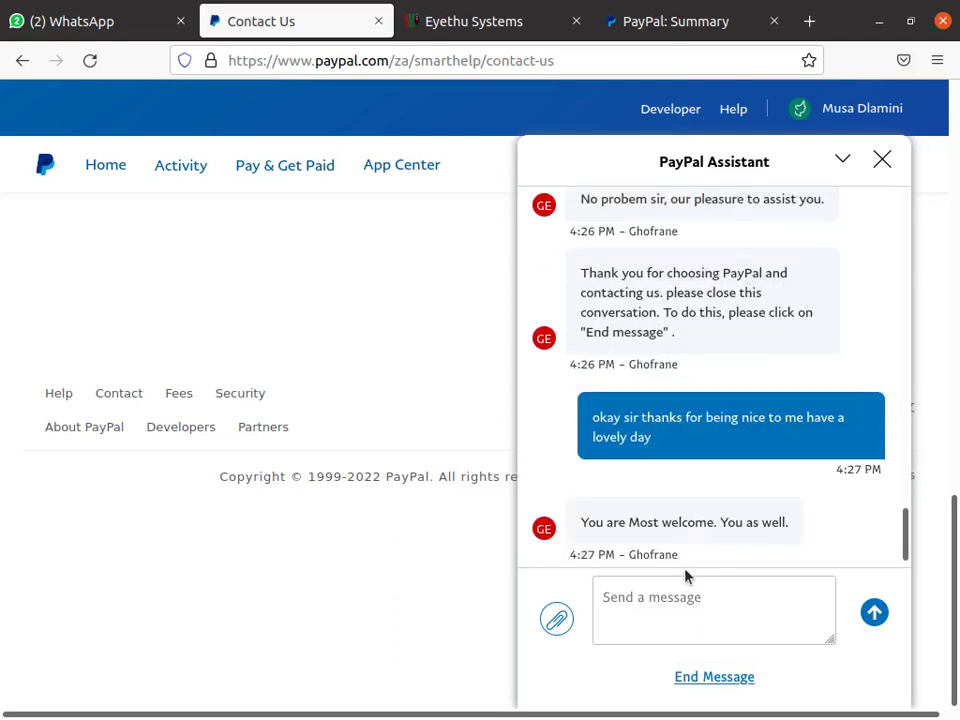
click(714, 680)
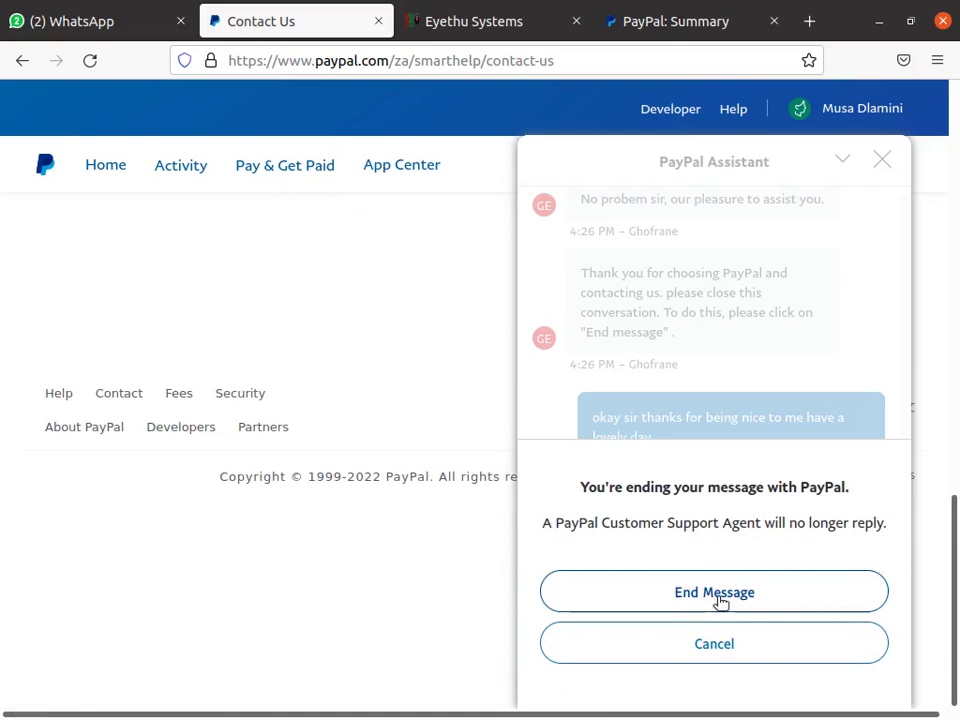
click(716, 596)
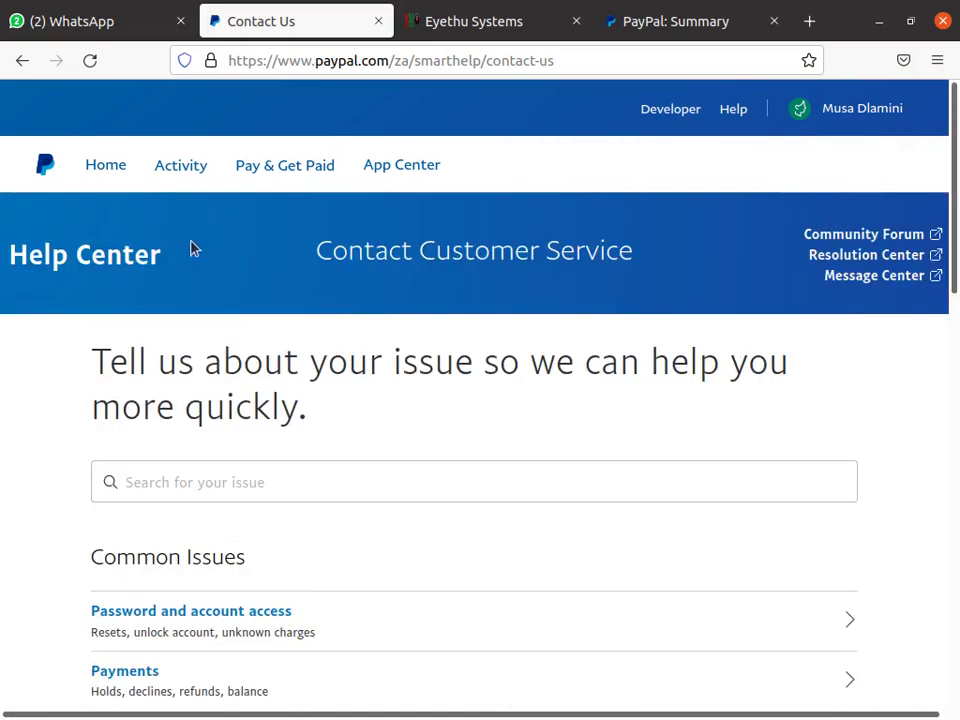
- Go to the account home page and look over the recent activity and the linked banks and cards
click(76, 257)
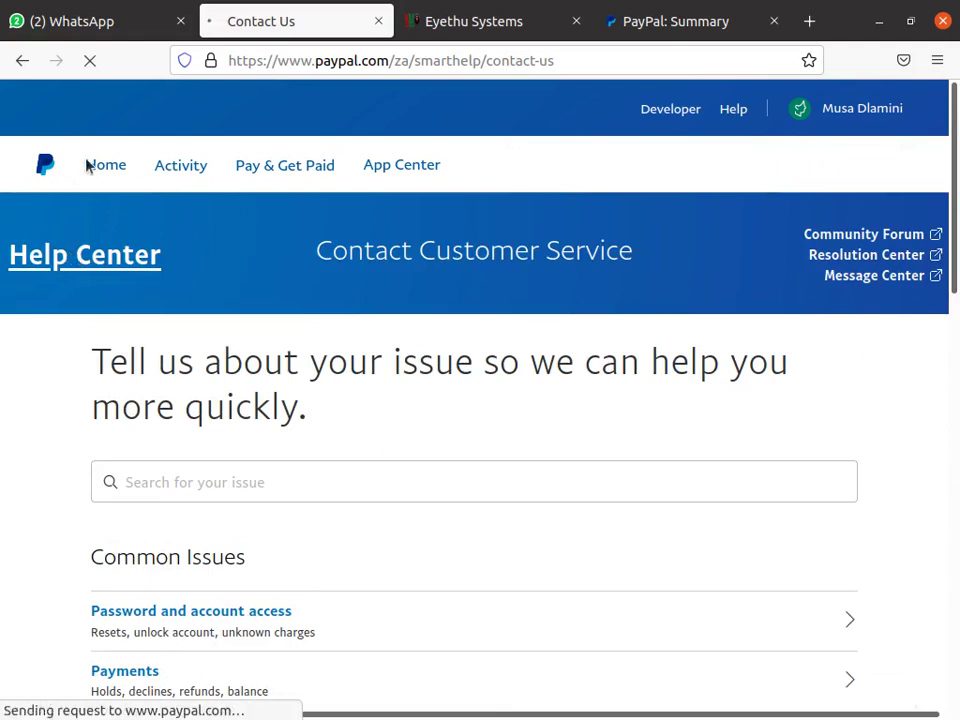
click(118, 166)
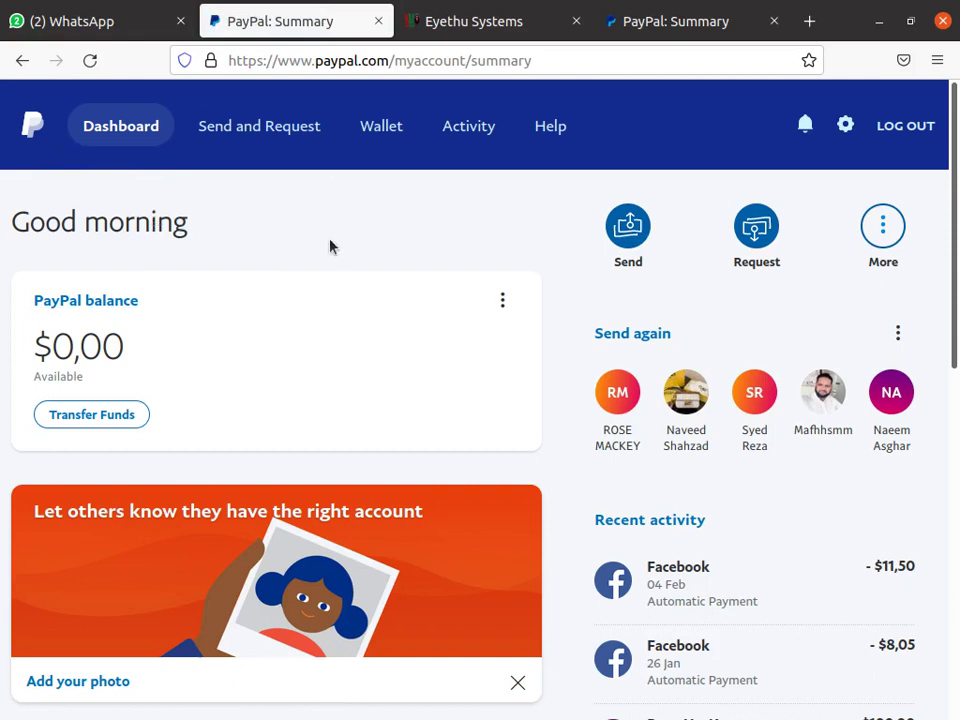
scroll(328, 300, down, 10)
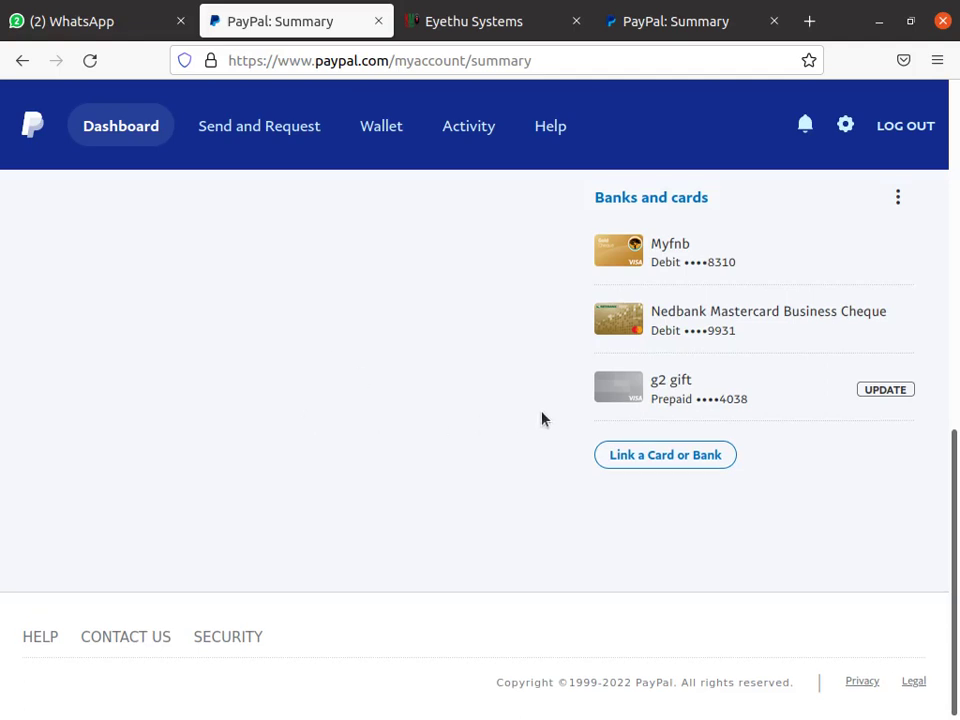
scroll(539, 418, up, 3)
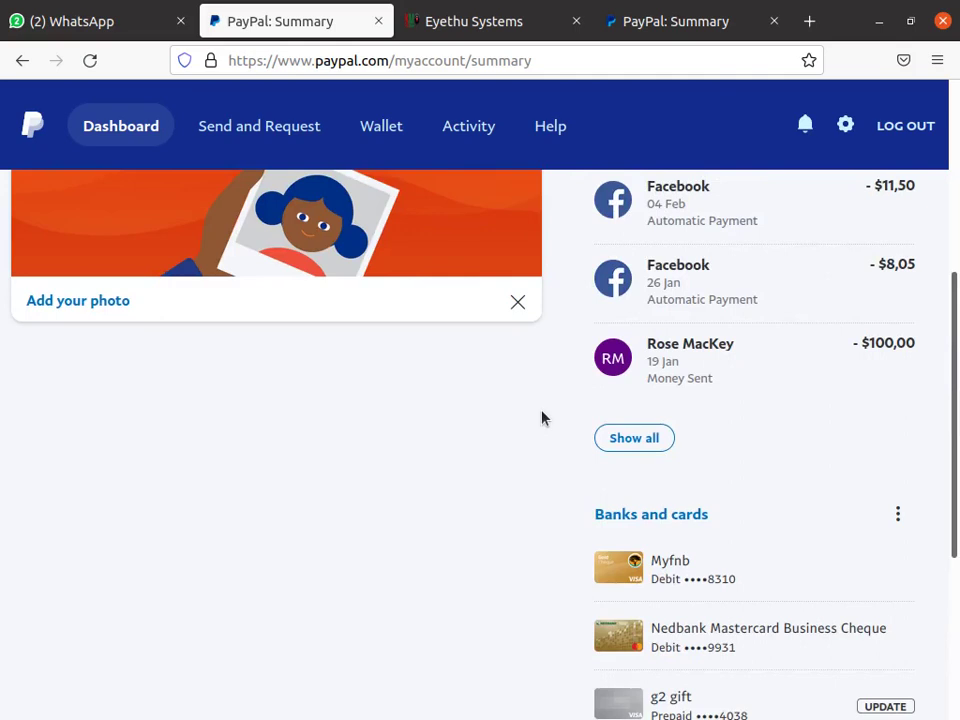
scroll(541, 418, down, 3)
scroll(705, 386, up, 1)
scroll(703, 386, up, 3)
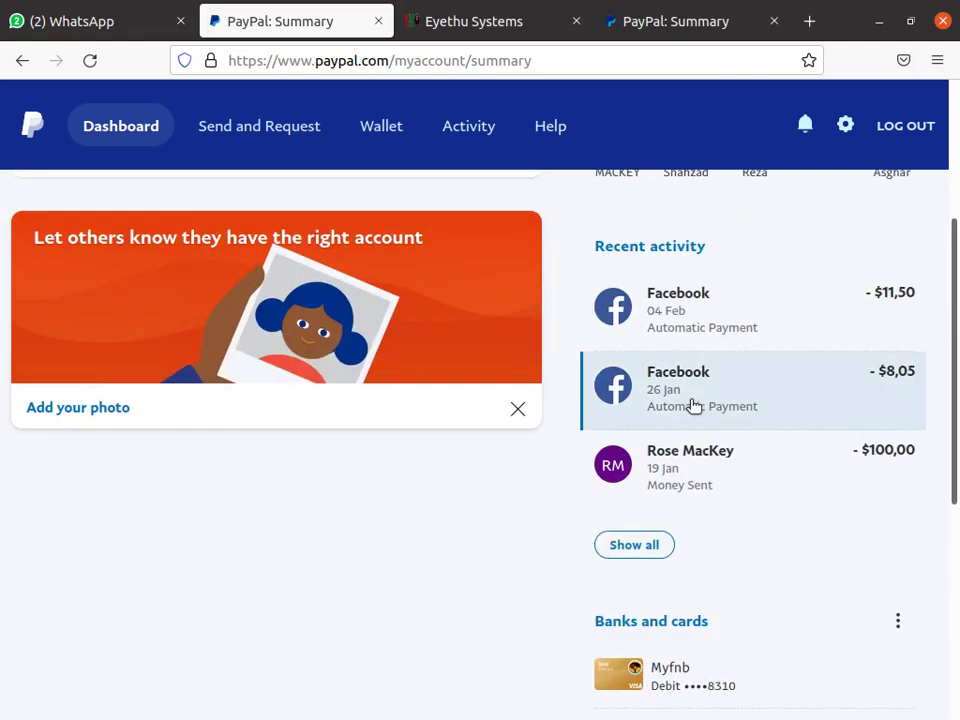
scroll(693, 404, up, 2)
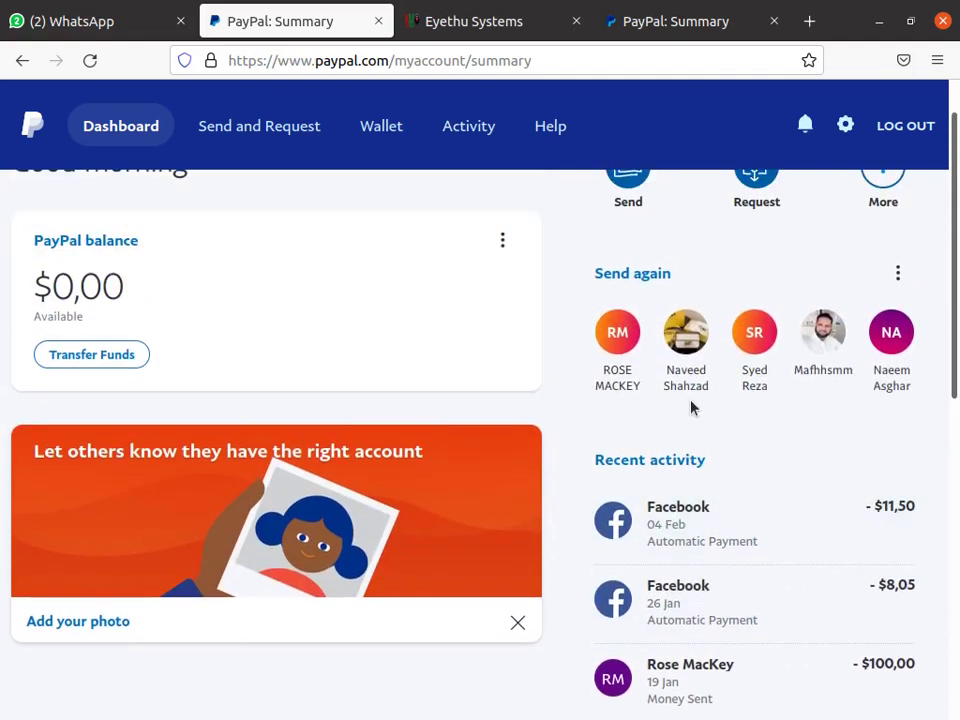
scroll(697, 393, down, 2)
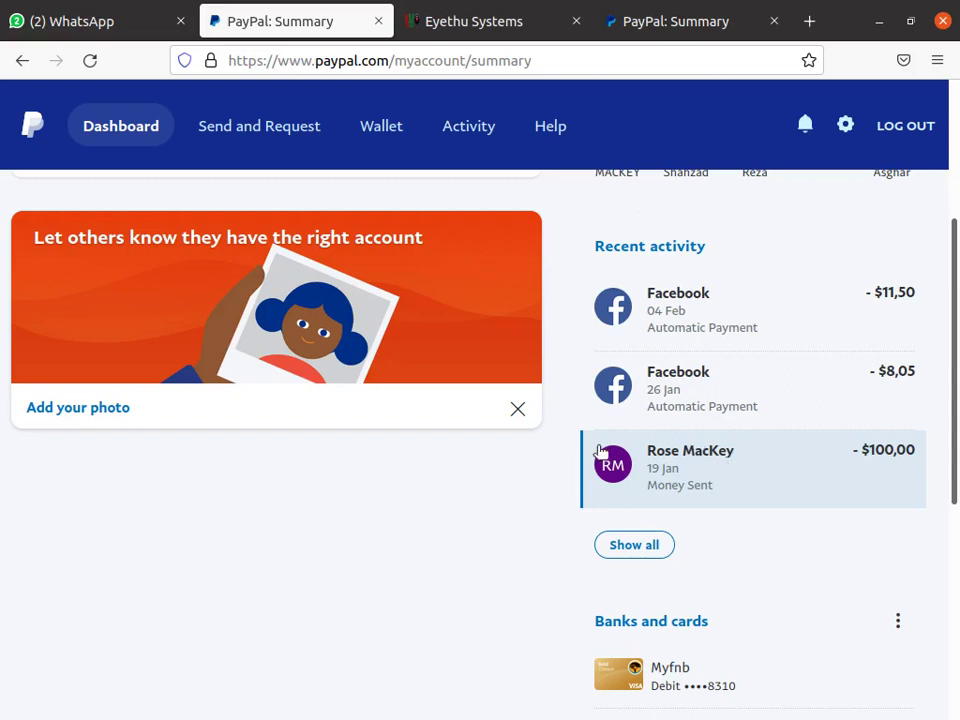
- Show all recent activity and look through the completed transactions down to the oldest entries and back
click(634, 556)
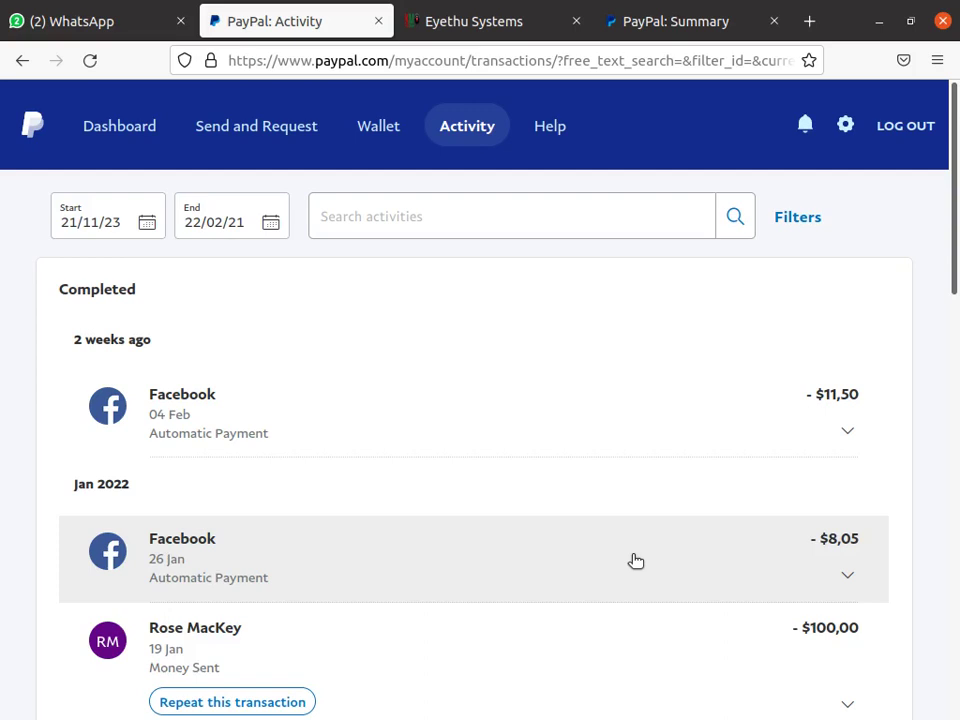
scroll(471, 569, down, 10)
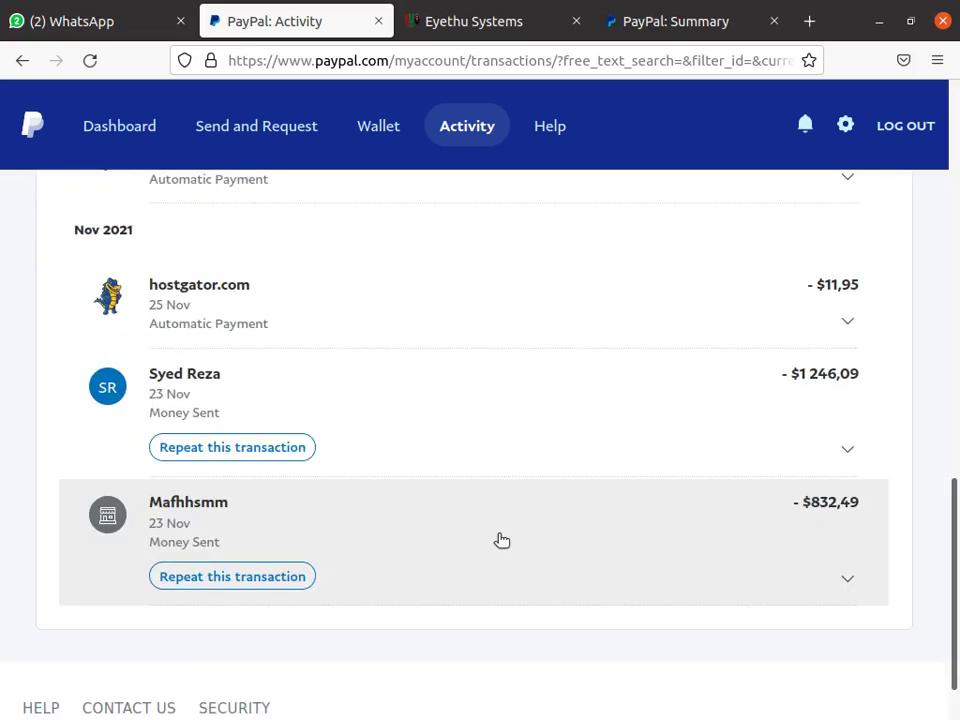
scroll(502, 547, down, 2)
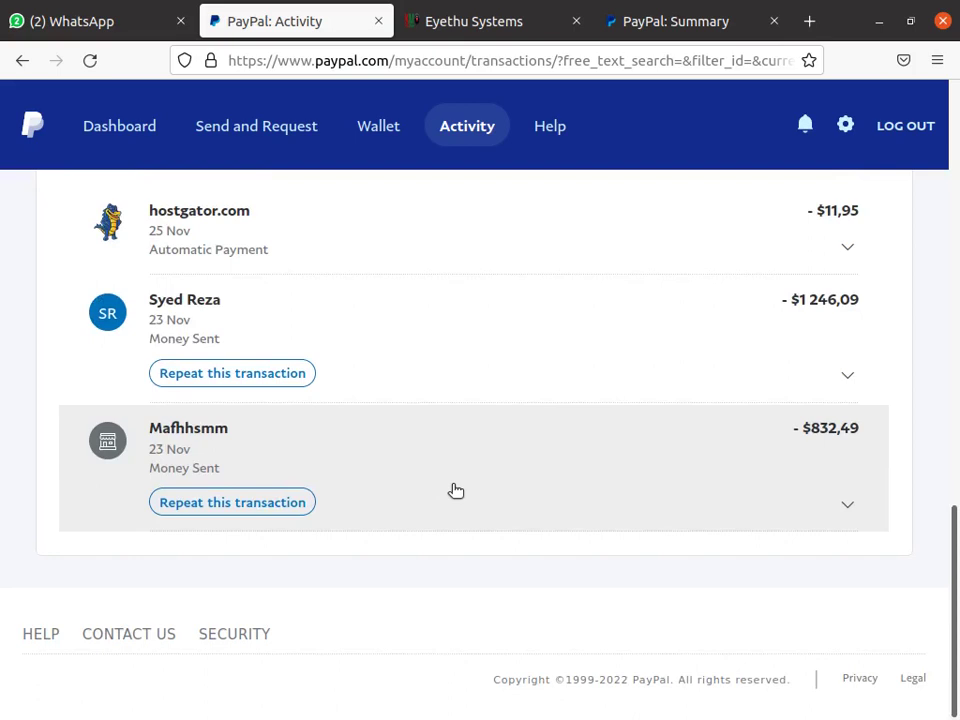
scroll(455, 490, up, 6)
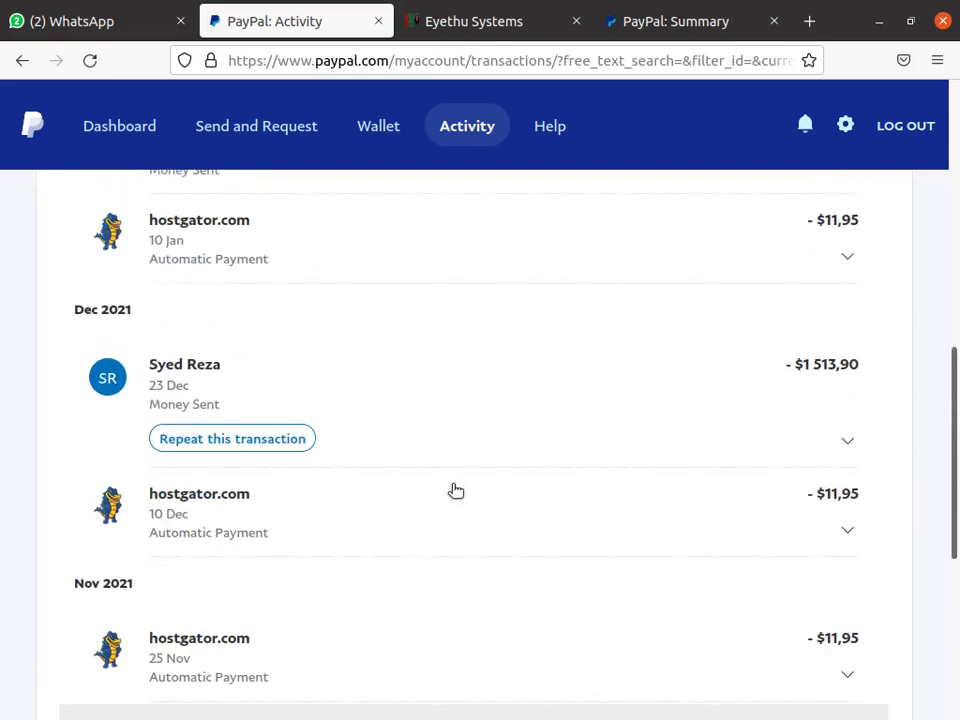
scroll(455, 490, up, 3)
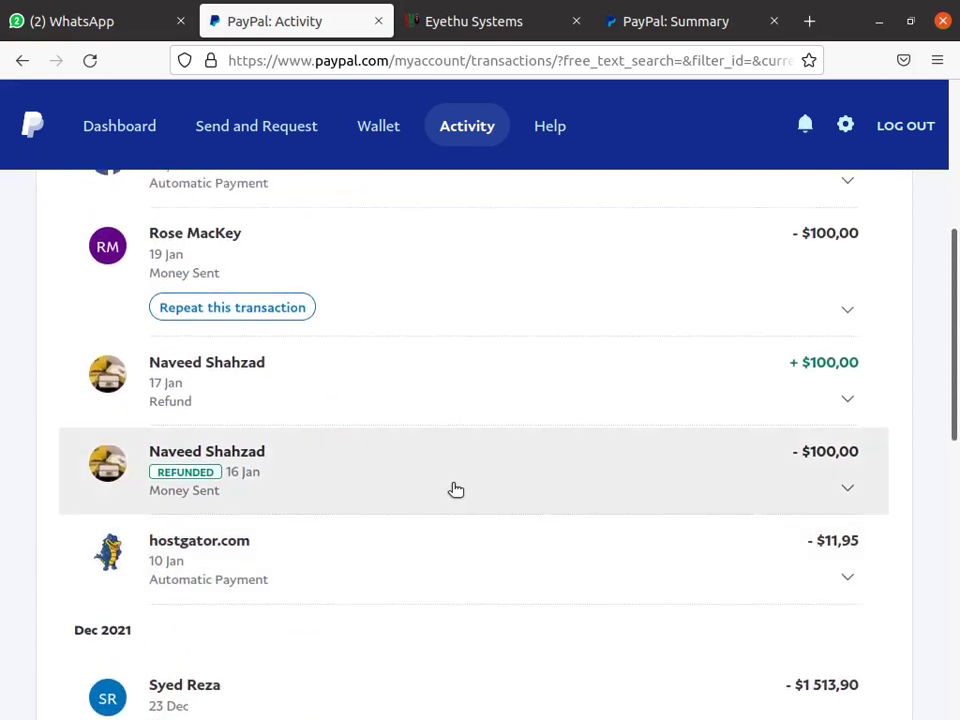
scroll(455, 490, up, 3)
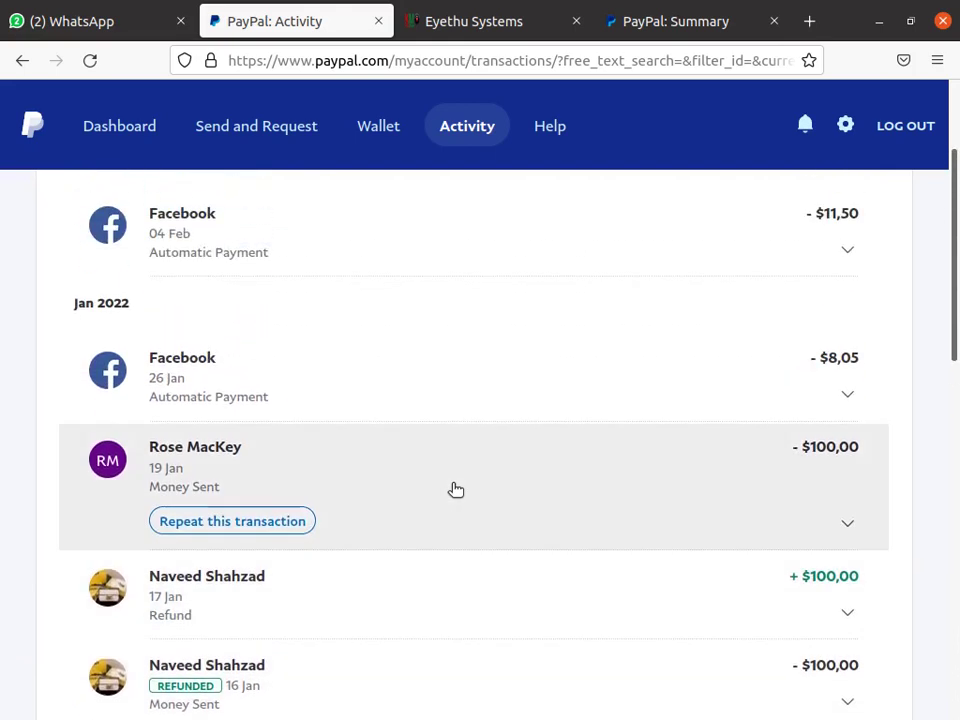
scroll(455, 489, up, 3)
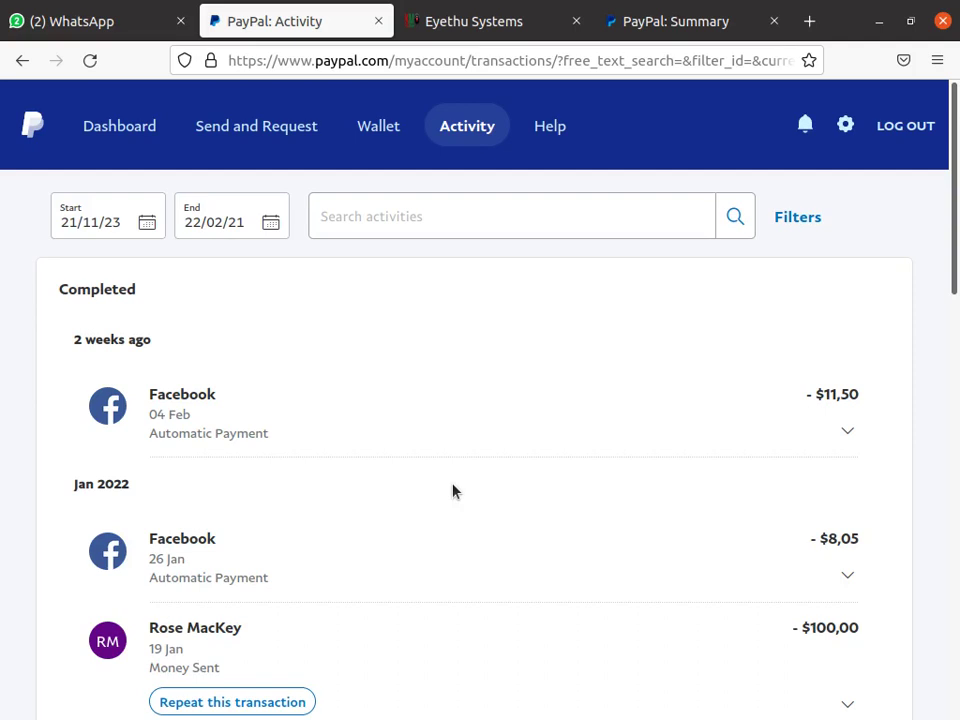
- Return to the account dashboard and look over the balance and the summary sections
click(120, 130)
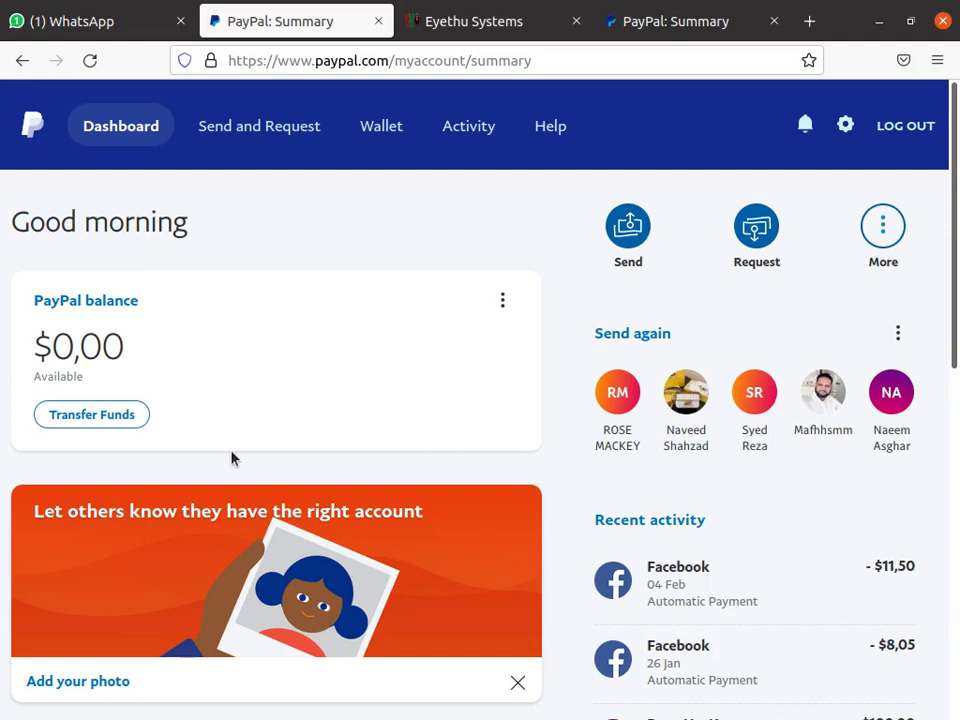
scroll(229, 454, down, 10)
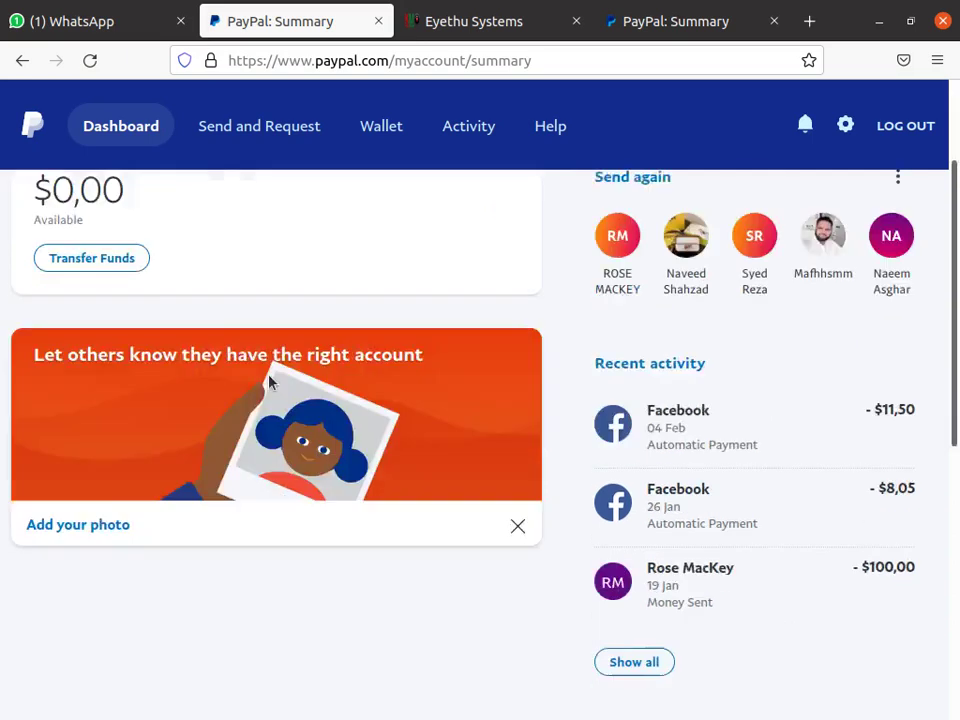
scroll(537, 514, up, 10)
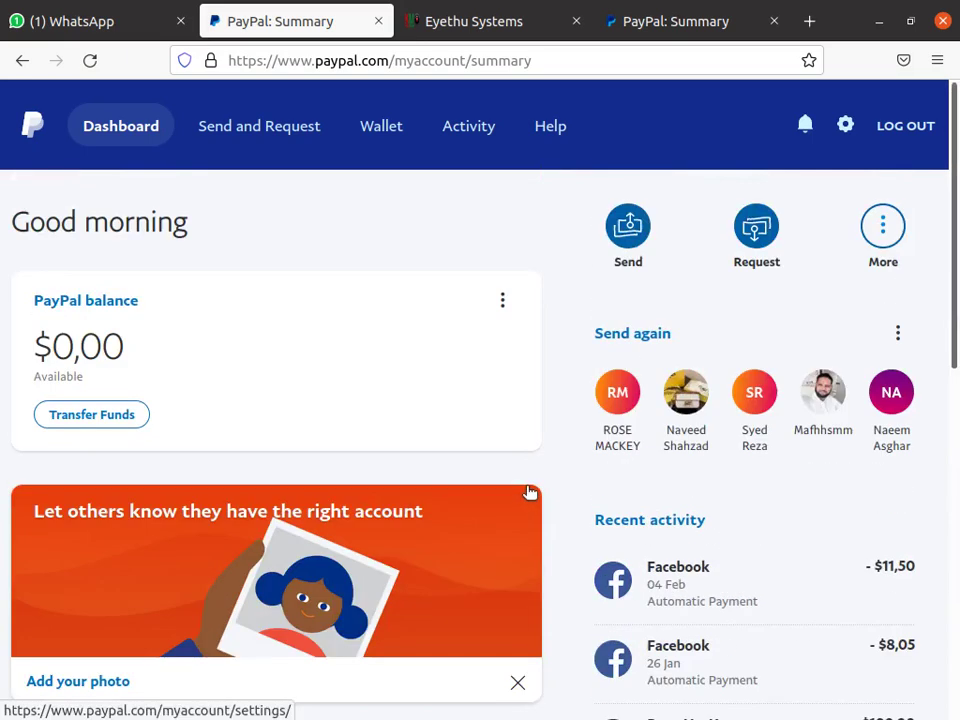